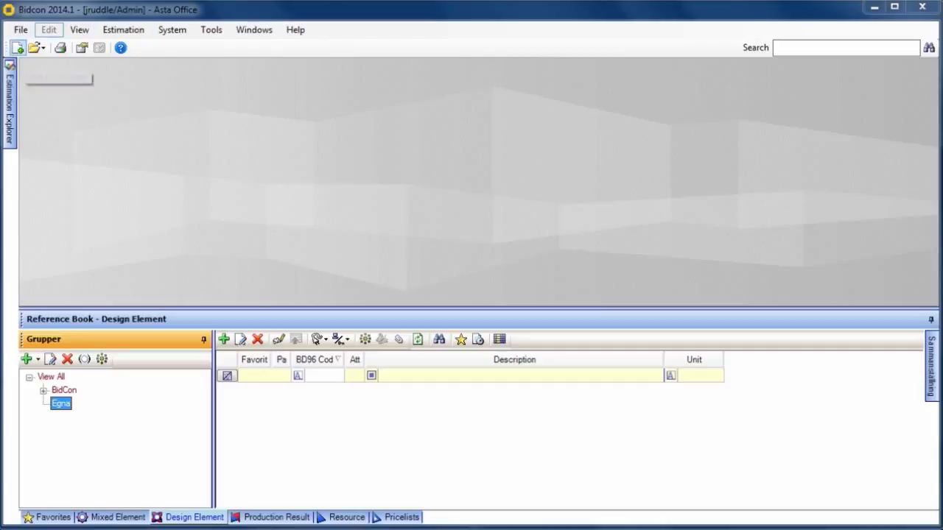
Create a new estimation from Asta NUF Template.bne with the project ID "Office Structure".
left_click(17, 48)
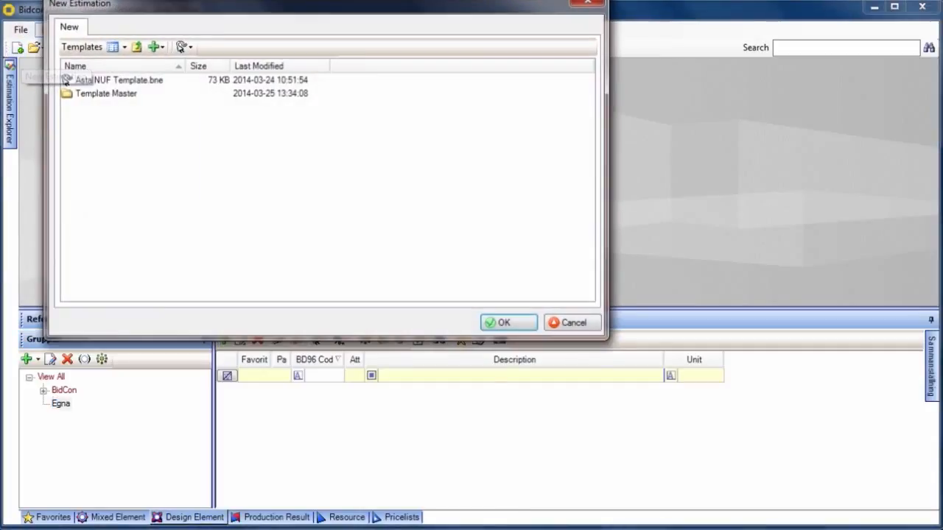
left_click(67, 80)
left_click(508, 323)
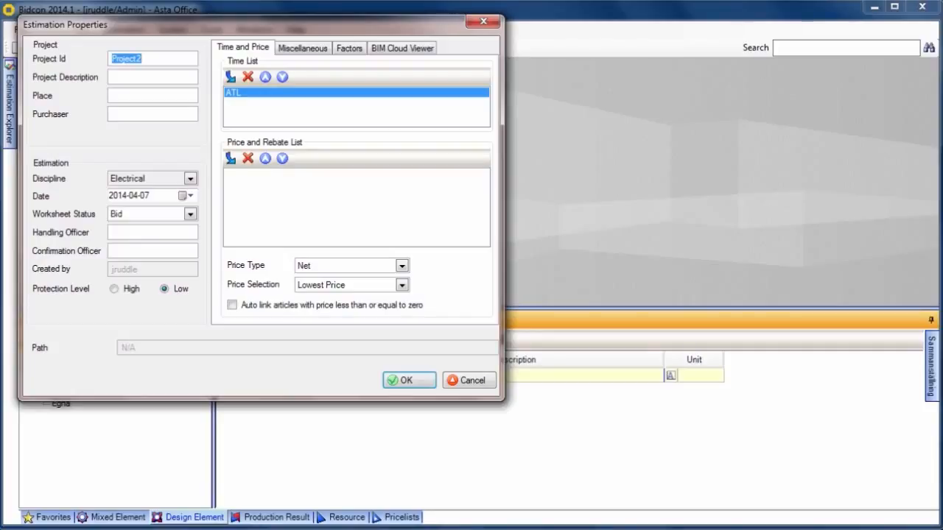
type("Office Stru")
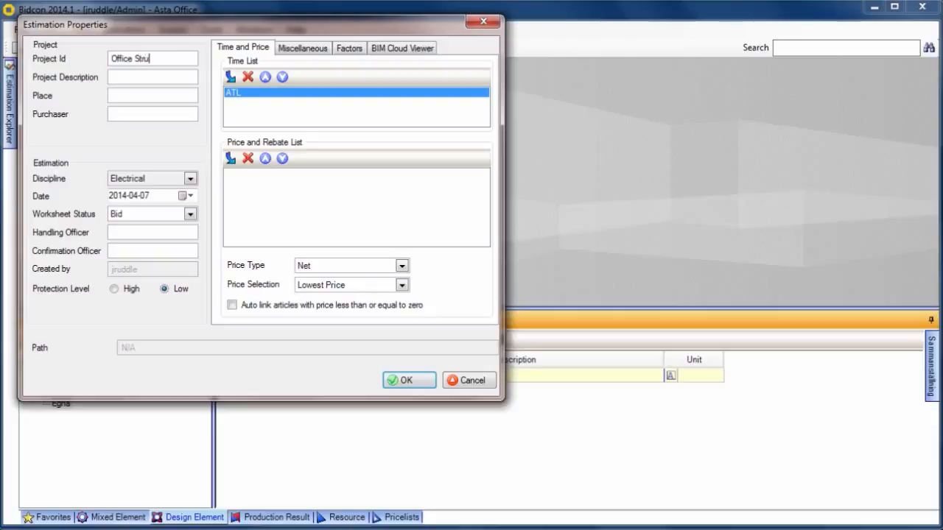
type("cture")
key("Return")
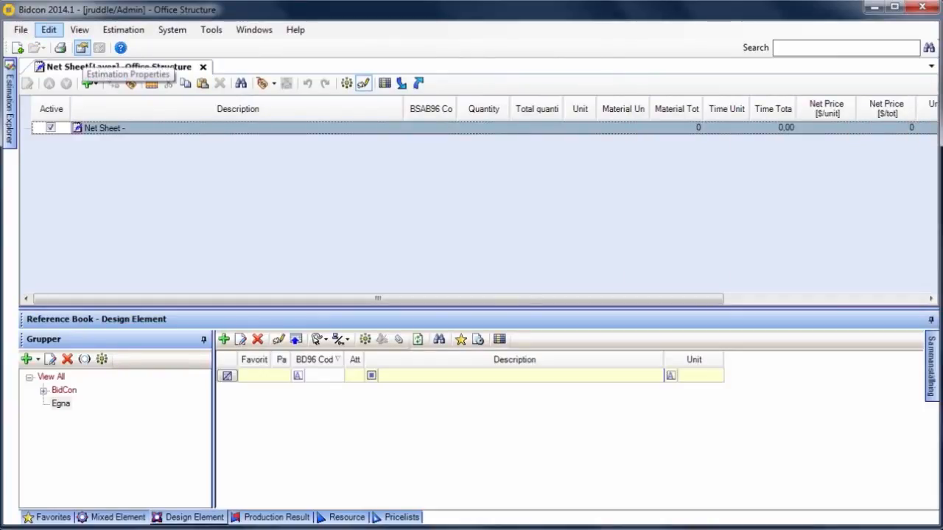
Log in to the BIM cloud from the estimation properties and link the NUF Demo File project to the estimation.
left_click(81, 47)
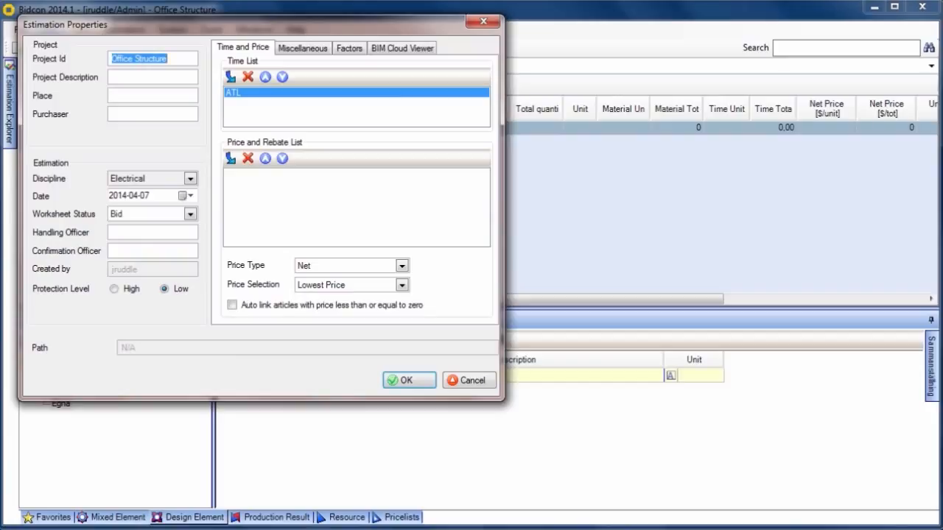
left_click(402, 47)
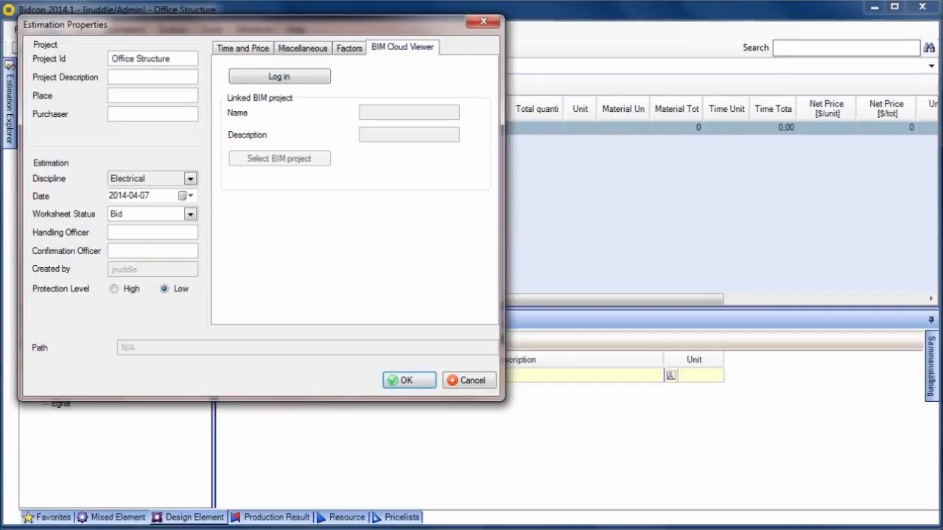
left_click(279, 76)
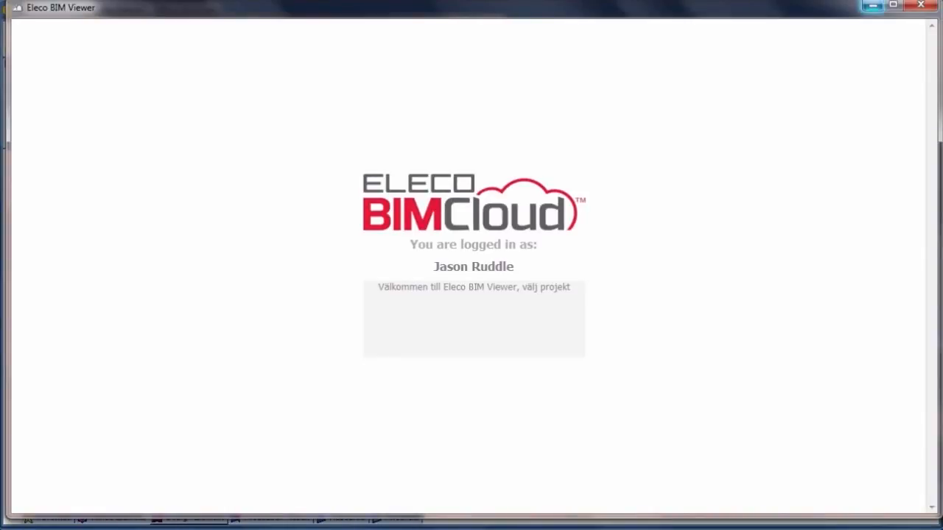
left_click(873, 6)
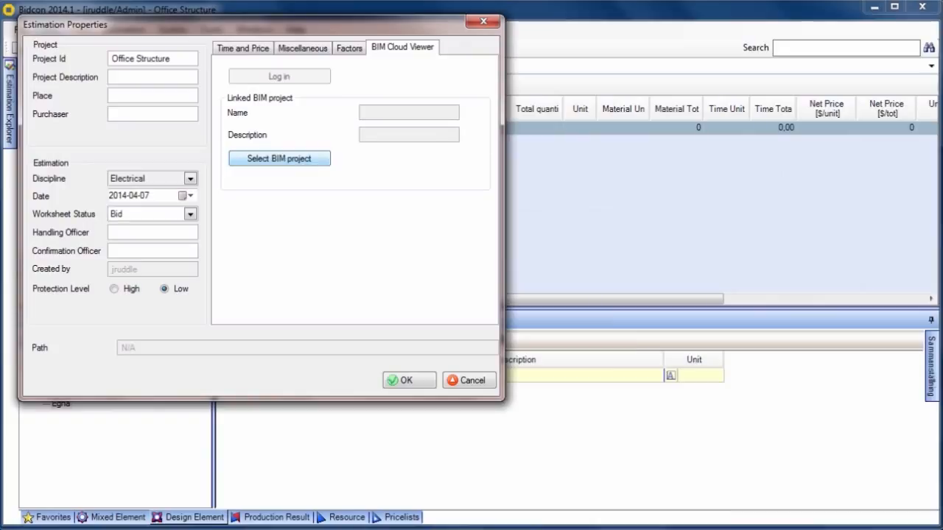
left_click(279, 158)
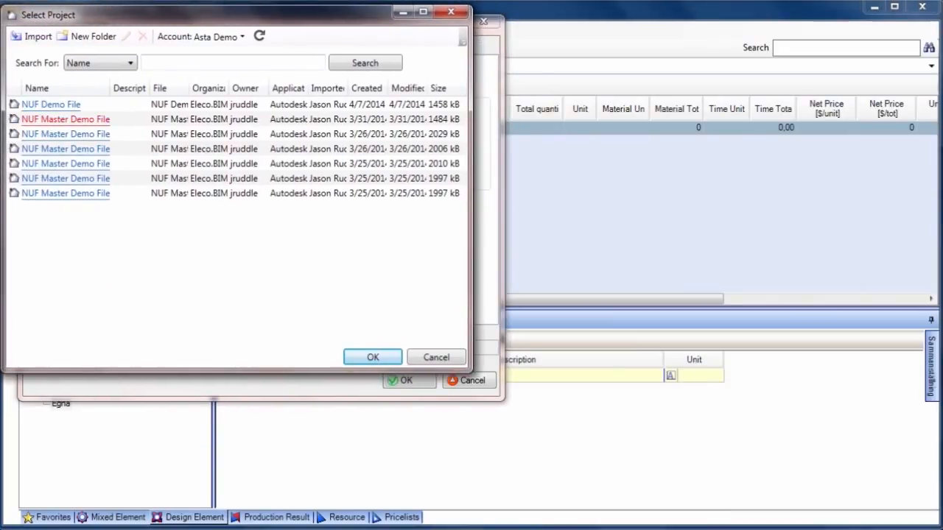
left_click(51, 104)
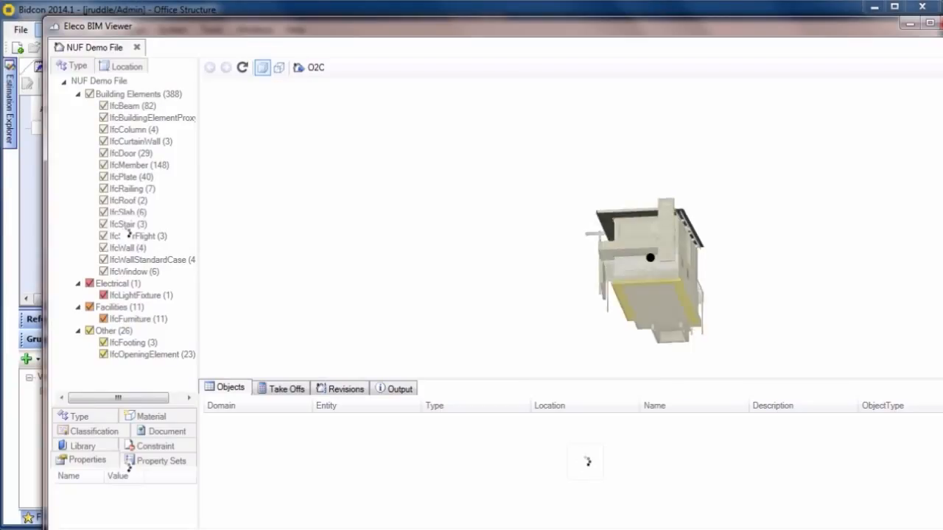
Examine the building model from several angles and read the properties of the CORR end wall beneath the roof.
left_click_drag(650, 257, 575, 350)
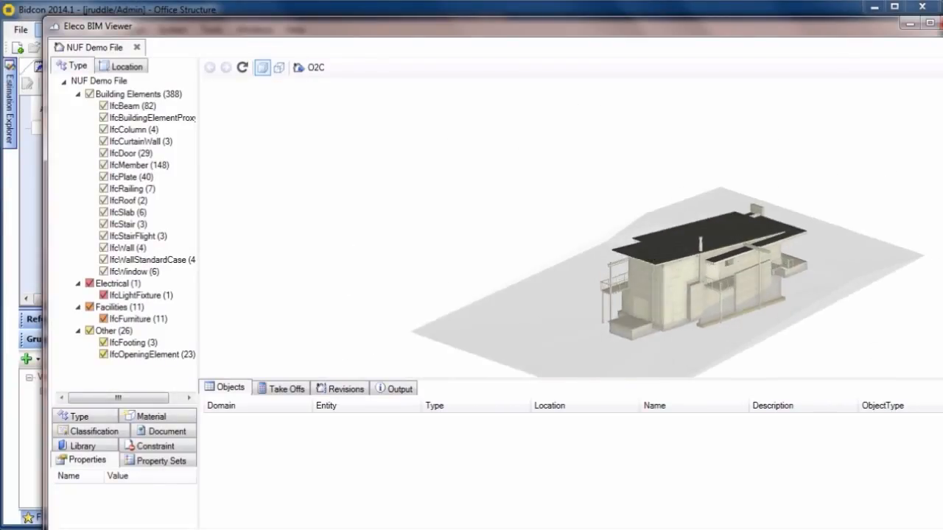
scroll(689, 251, "up", 3)
scroll(707, 294, "up", 3)
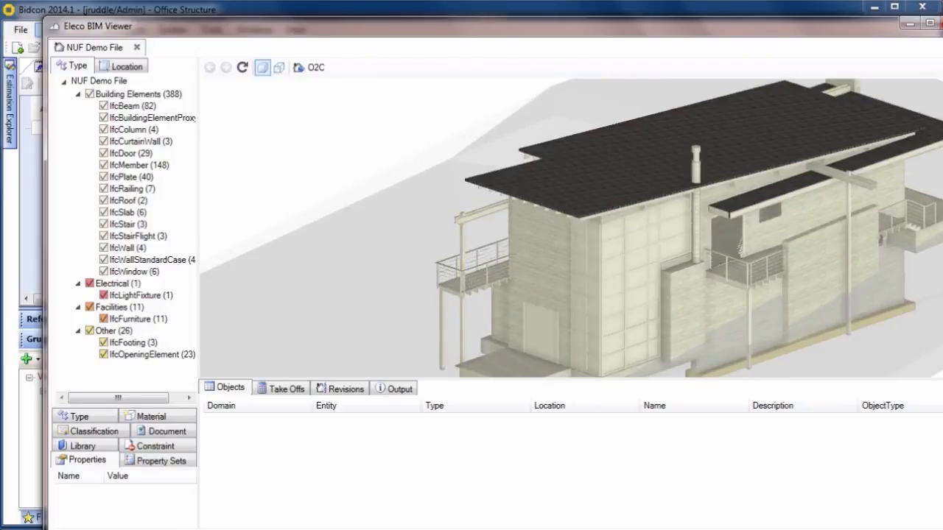
left_click_drag(648, 262, 420, 246)
left_click(547, 269)
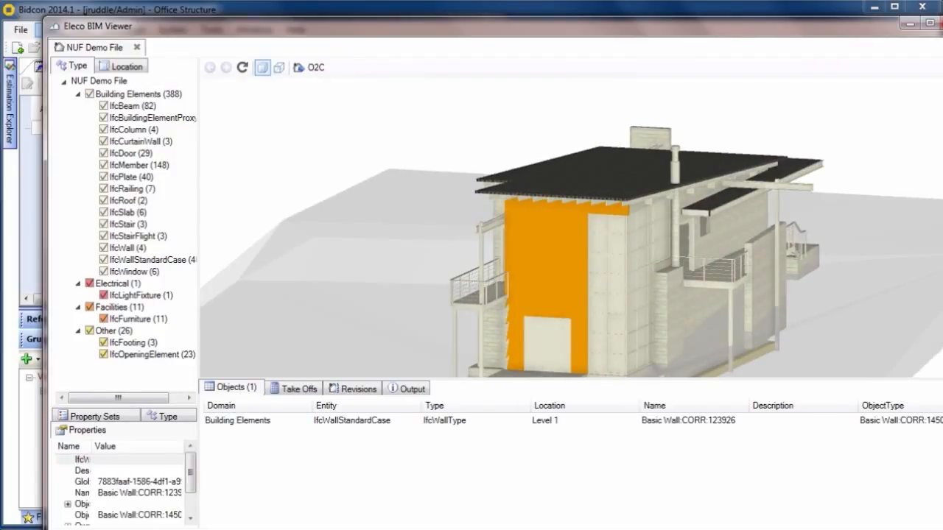
left_click_drag(198, 332, 295, 331)
left_click_drag(287, 465, 287, 483)
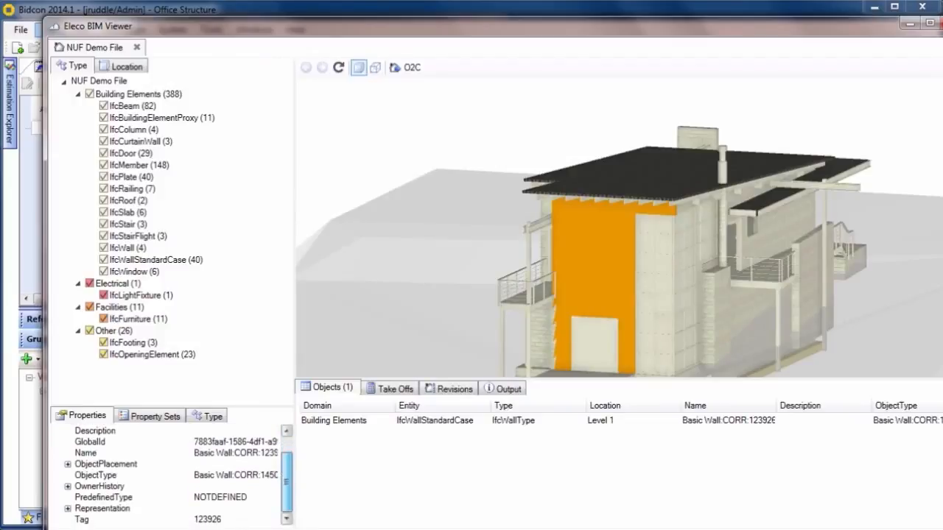
left_click_drag(287, 482, 288, 467)
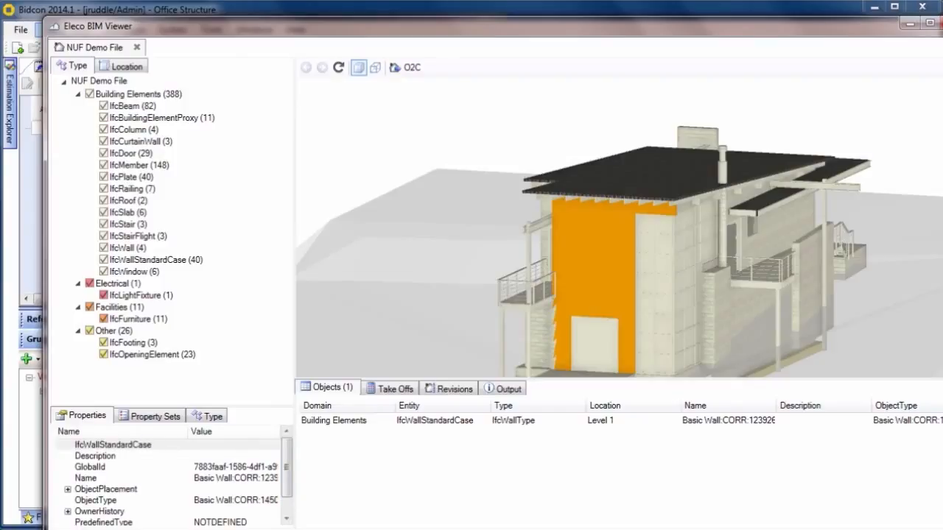
Hide the building, electrical, facilities and other elements in the model, showing only the IfcWallStandardCase walls.
left_click(90, 94)
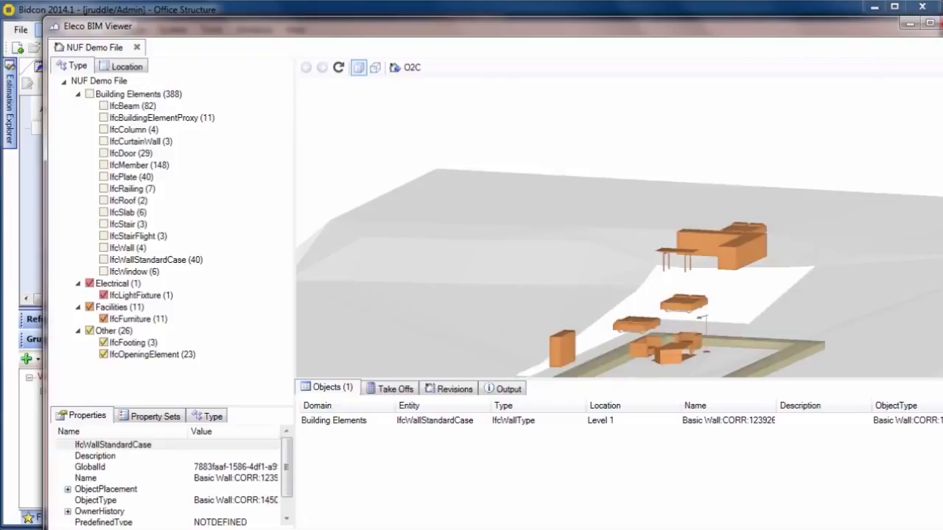
left_click(90, 284)
left_click(90, 307)
left_click(90, 331)
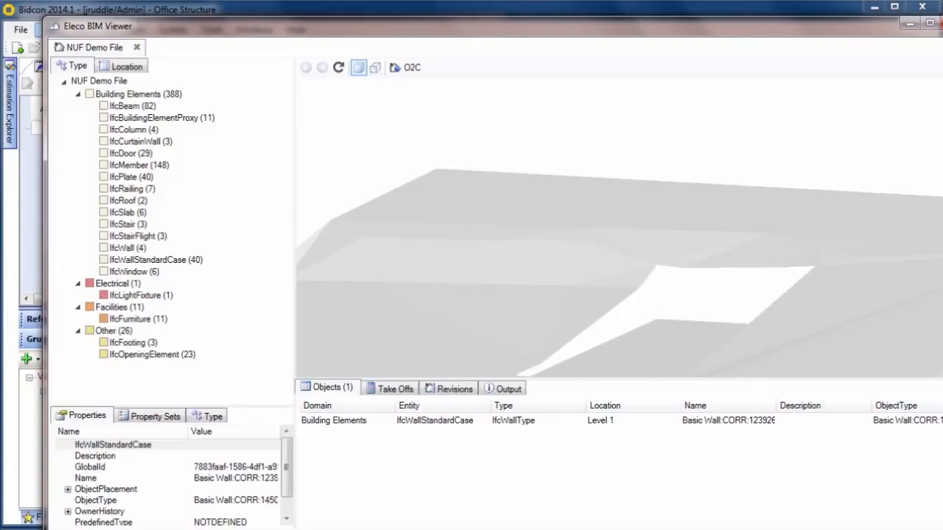
left_click(103, 260)
left_click_drag(625, 224, 578, 265)
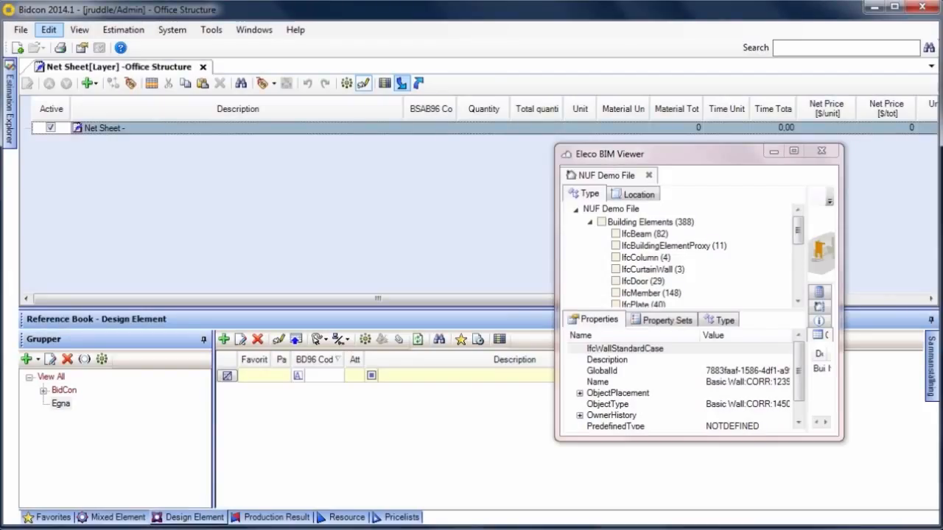
Import the IfcWallStandardCase take-offs from the BIM model into the net sheet using the NUF DEMO 2 template.
left_click(400, 83)
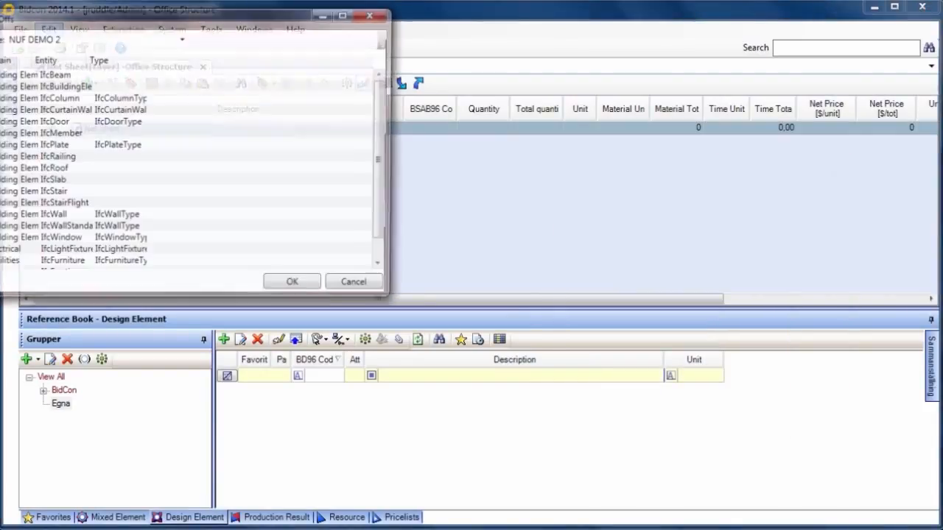
left_click_drag(103, 16, 150, 20)
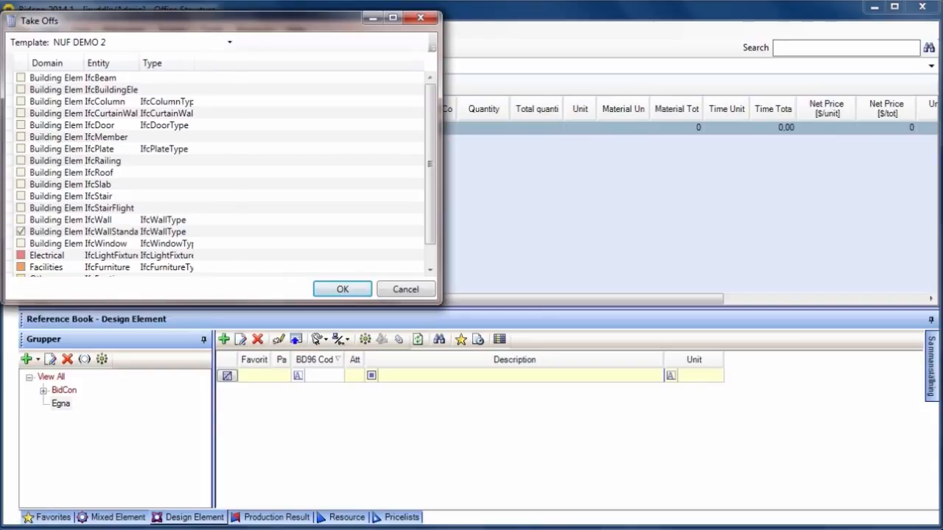
left_click(343, 290)
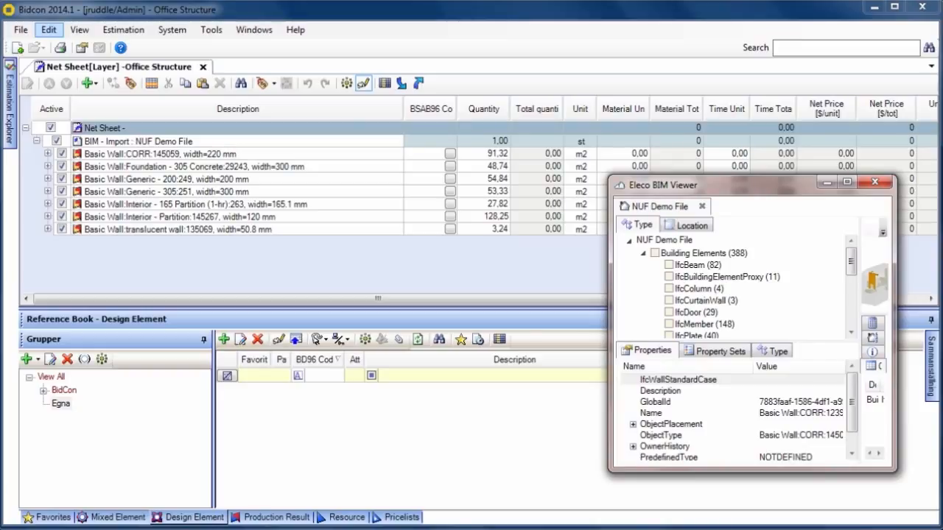
Resize the BIM viewer window so its 3D view fits beneath the imported rows, and highlight the 220 mm CORR walls.
left_click_drag(609, 324, 517, 324)
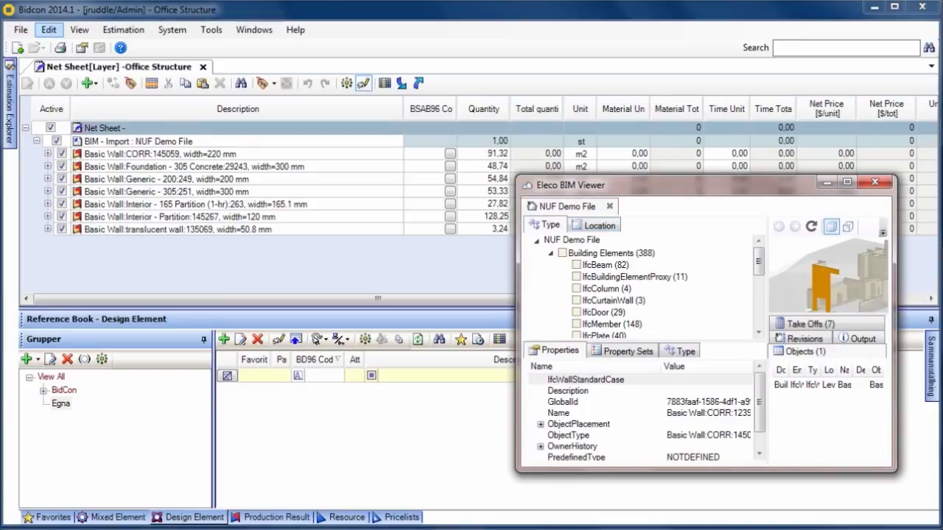
left_click_drag(707, 176, 707, 228)
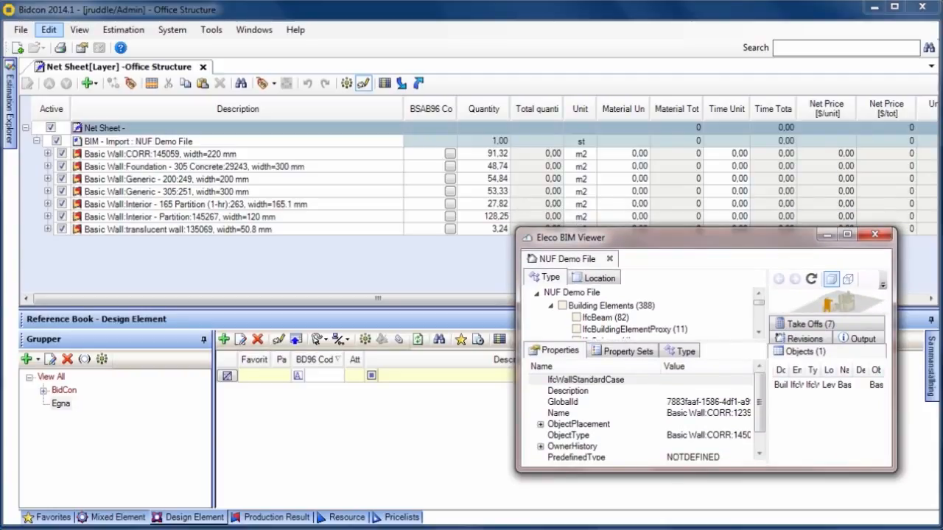
left_click(214, 154)
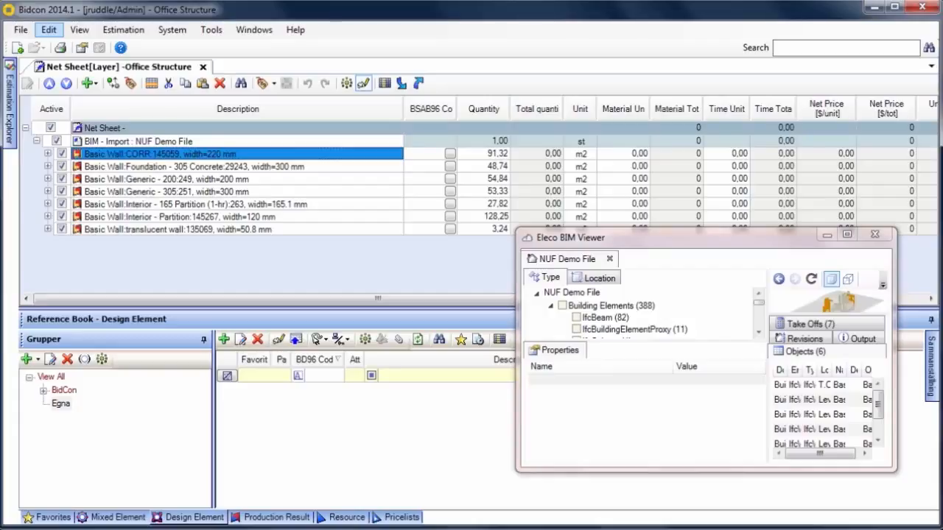
Set the 220 mm CORR wall's material unit value to 40 and its time unit value to 6.
left_click(623, 154)
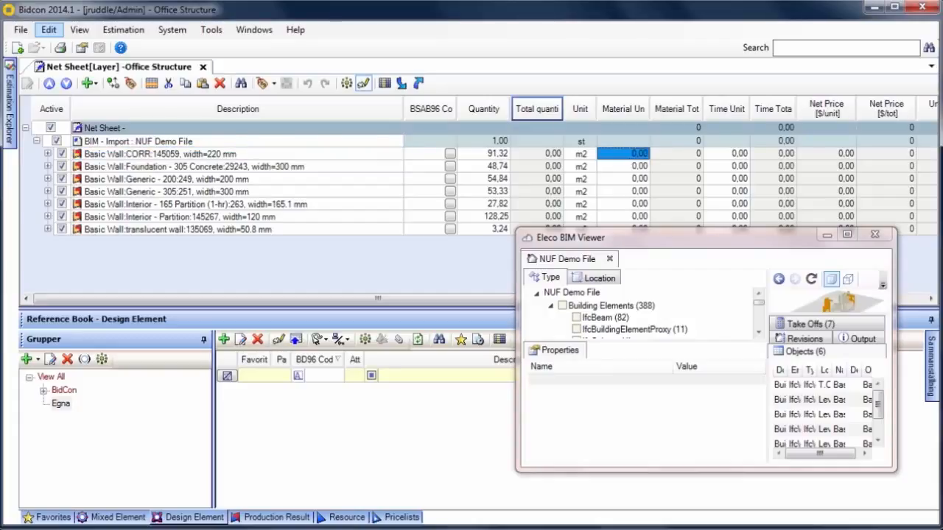
type("40")
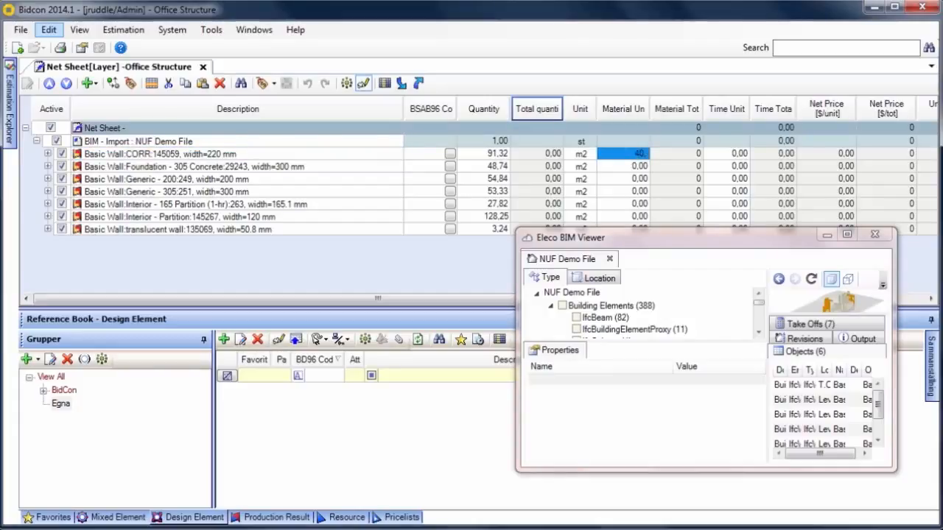
key("Tab")
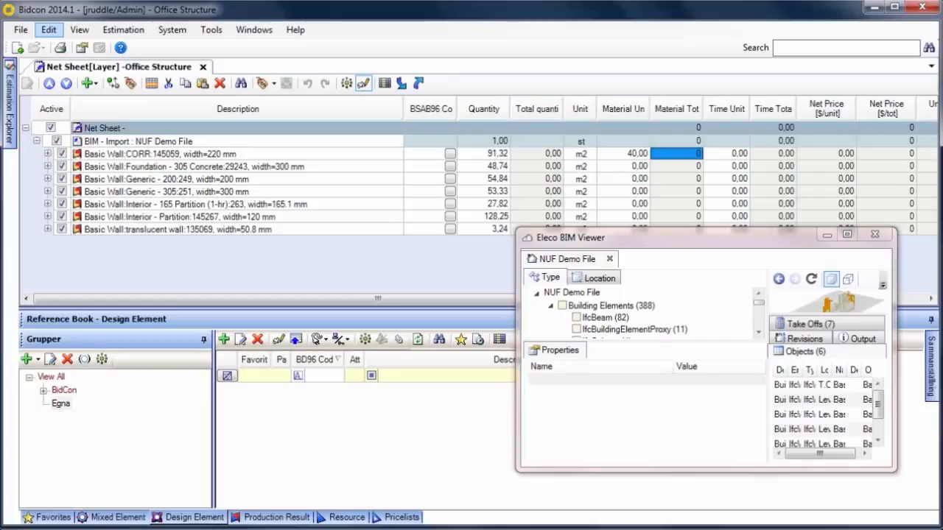
key("Tab")
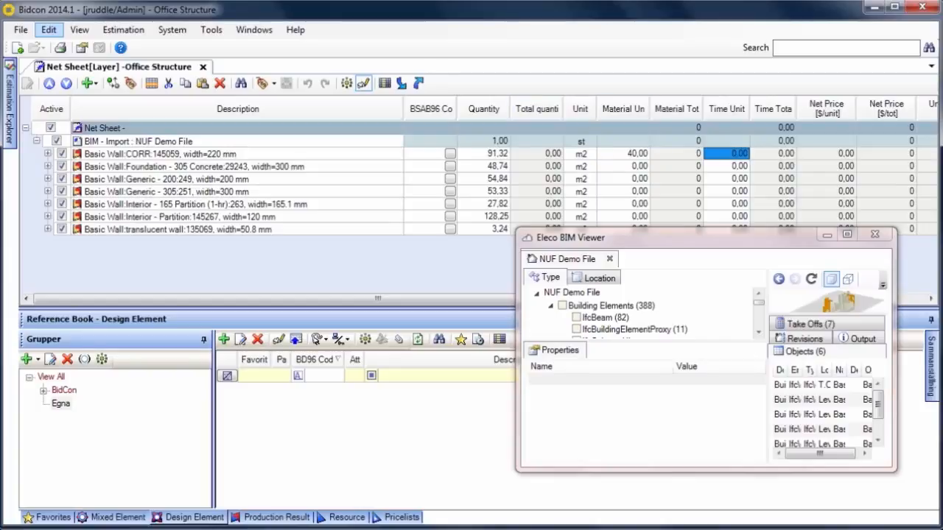
type("6")
key("Tab")
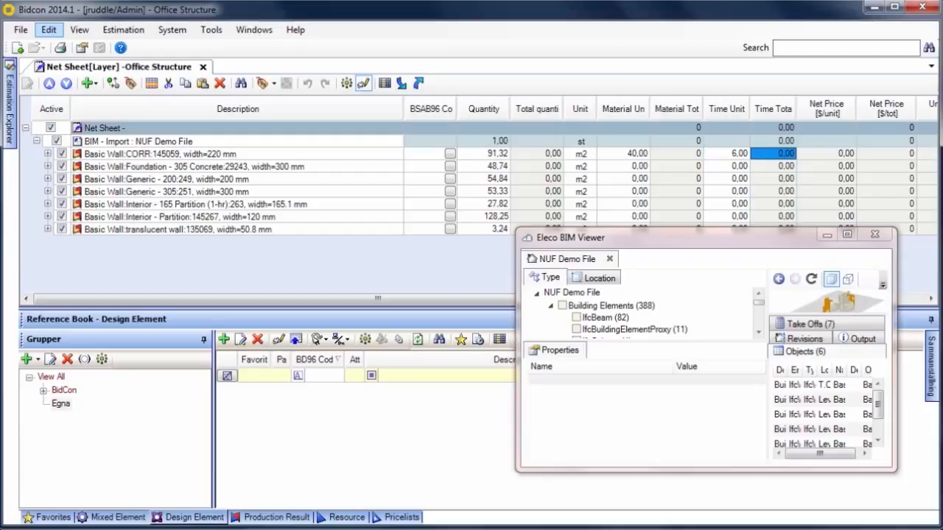
Set the Foundation - 305 Concrete wall's material unit value to 38 and its time unit value to 8.
left_click(623, 167)
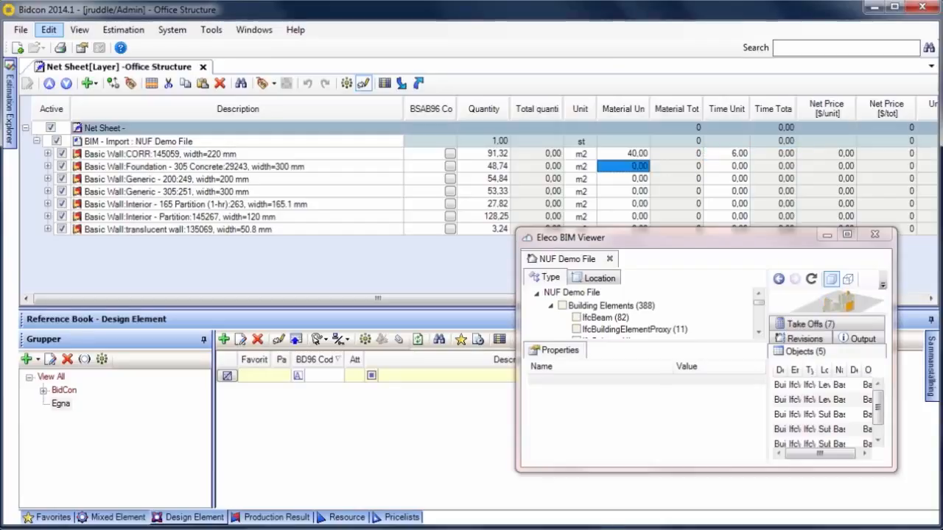
type("38,")
key("Tab")
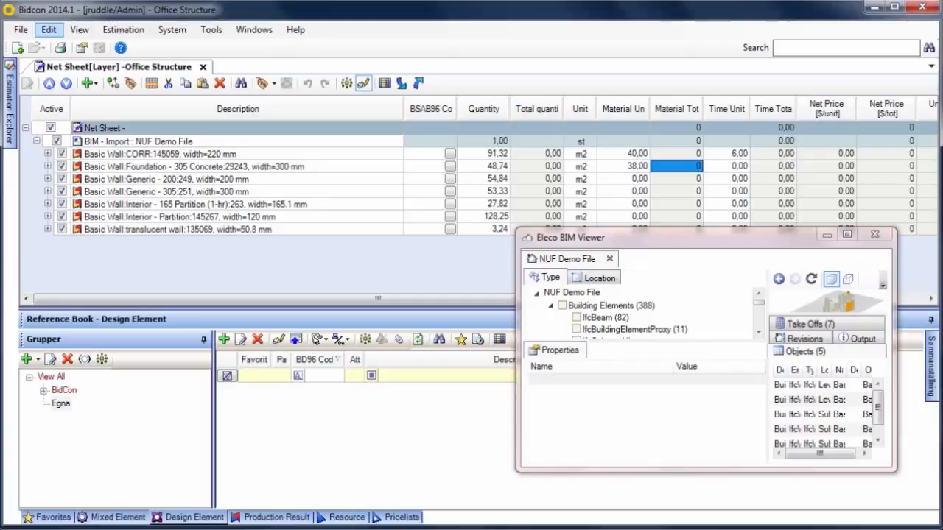
key("Tab")
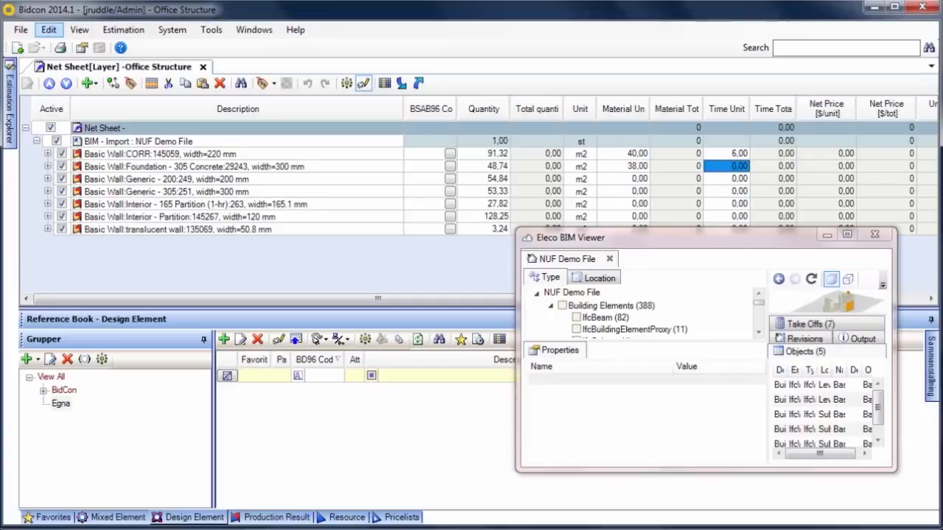
type("8,")
key("Tab")
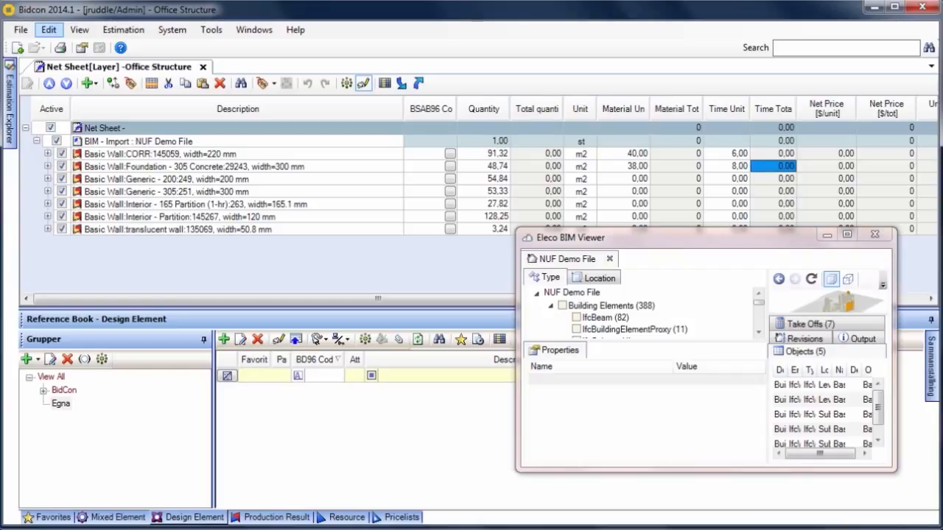
Assign manual prices to the 220 mm CORR wall and the Foundation - 305 Concrete wall in the net sheet.
left_click(237, 154)
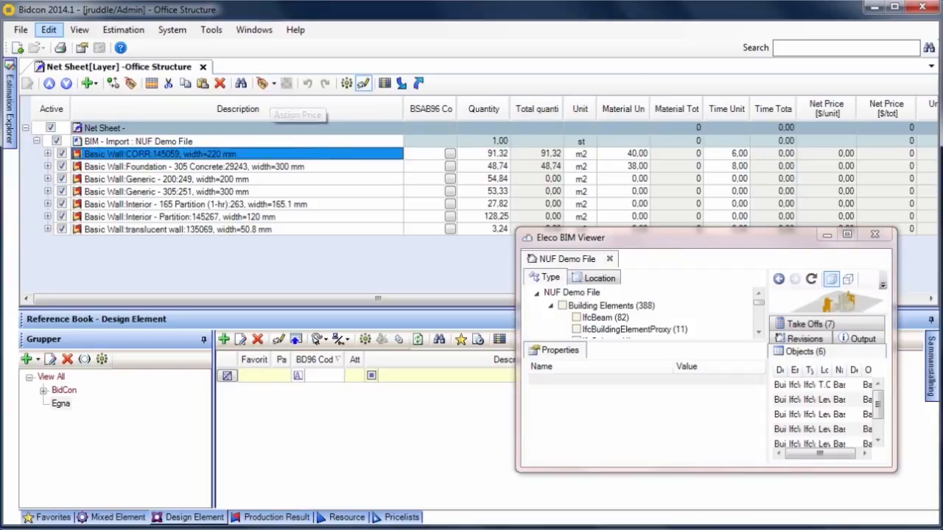
left_click(274, 84)
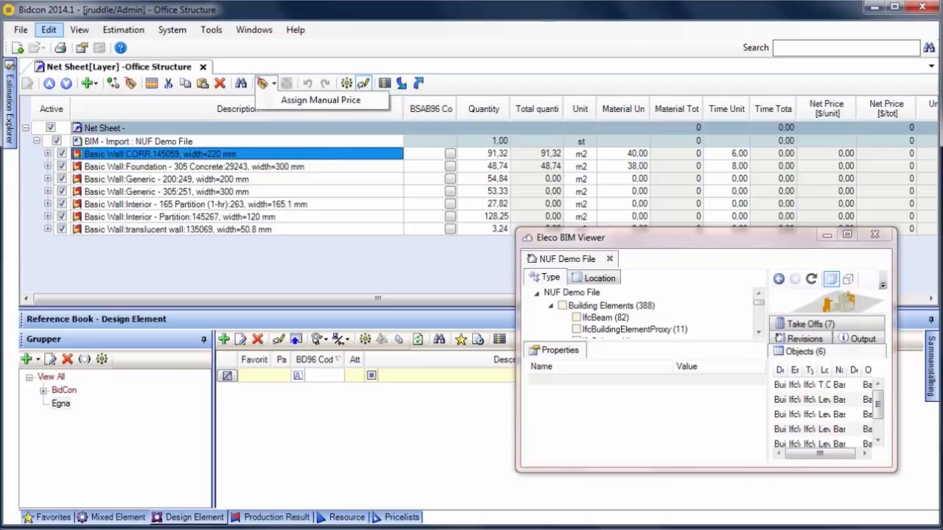
left_click(320, 101)
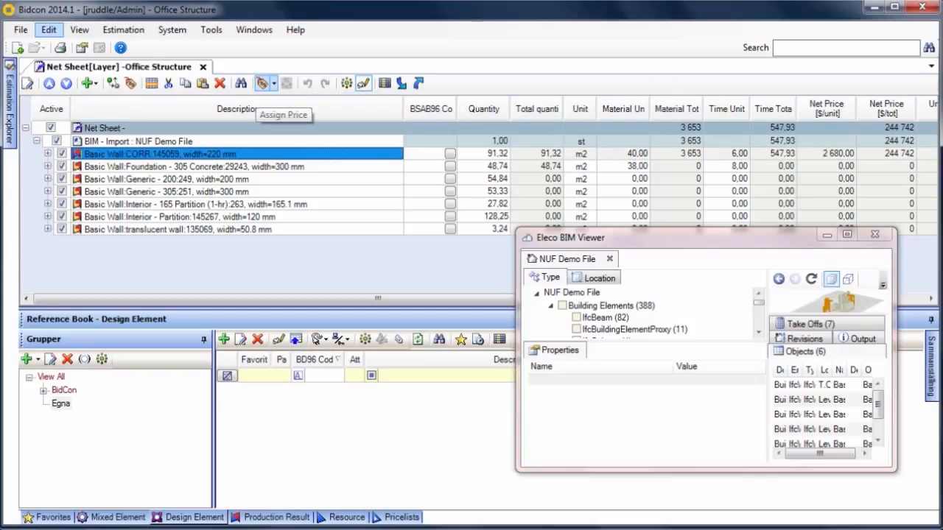
left_click(258, 166)
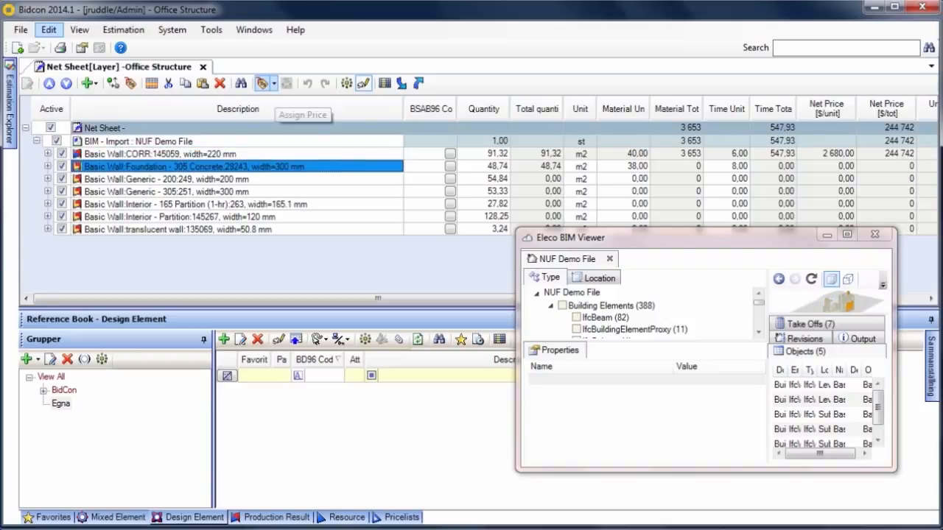
left_click(273, 83)
left_click(320, 99)
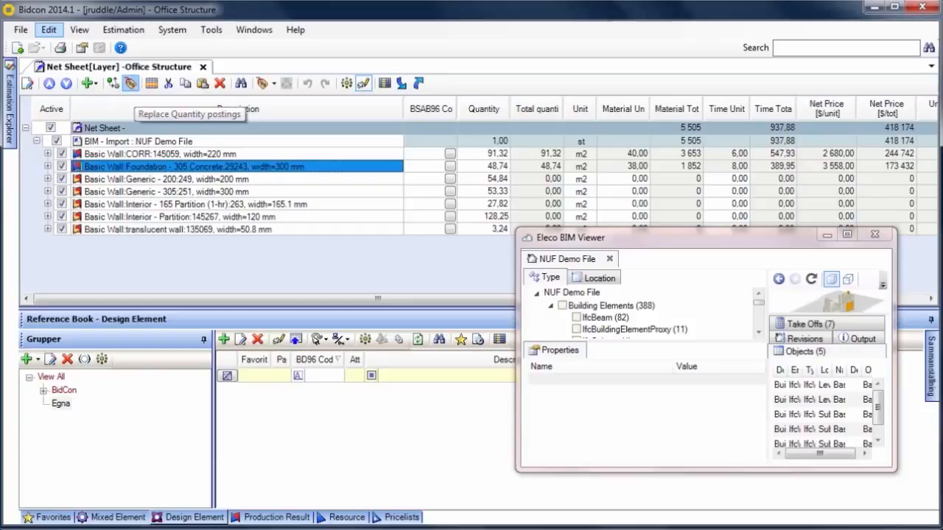
Open the replacement of quantity postings, limit the production results to favourites, and widen the Reference column.
left_click(130, 83)
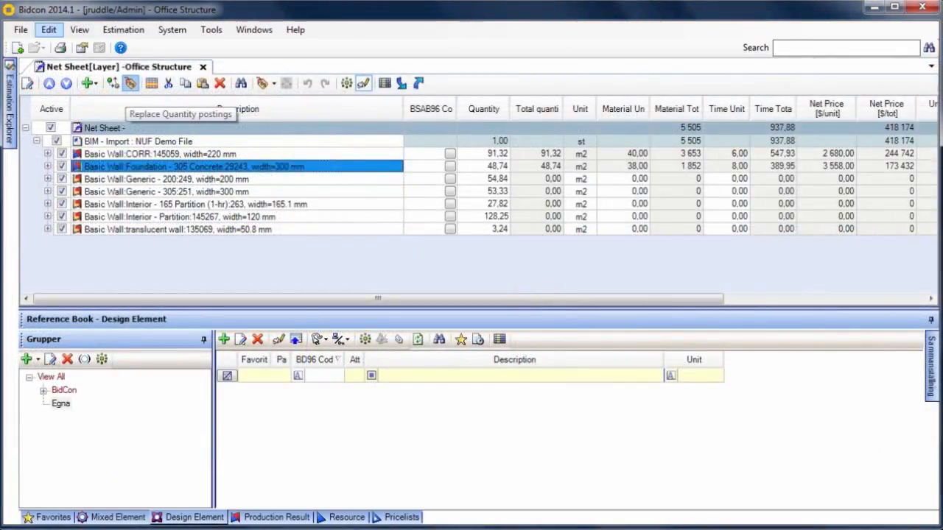
left_click(130, 83)
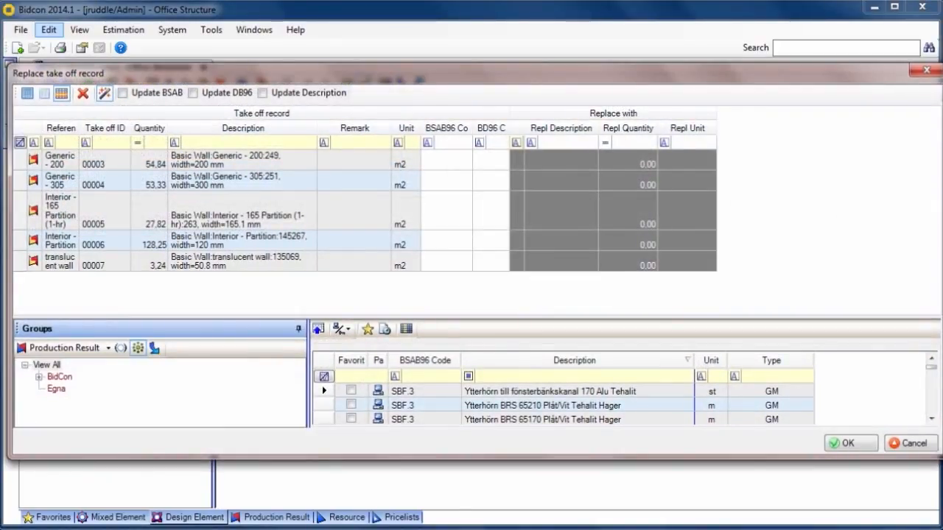
left_click(367, 328)
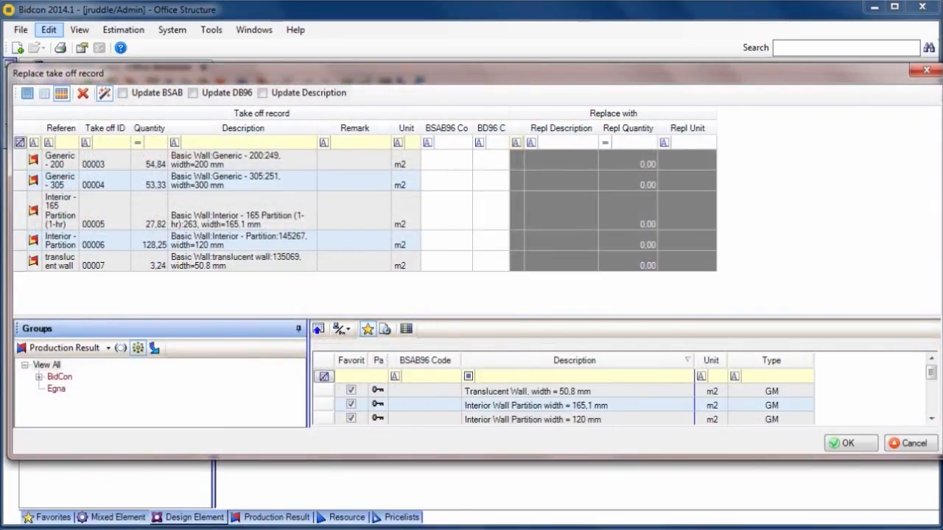
left_click_drag(79, 128, 137, 129)
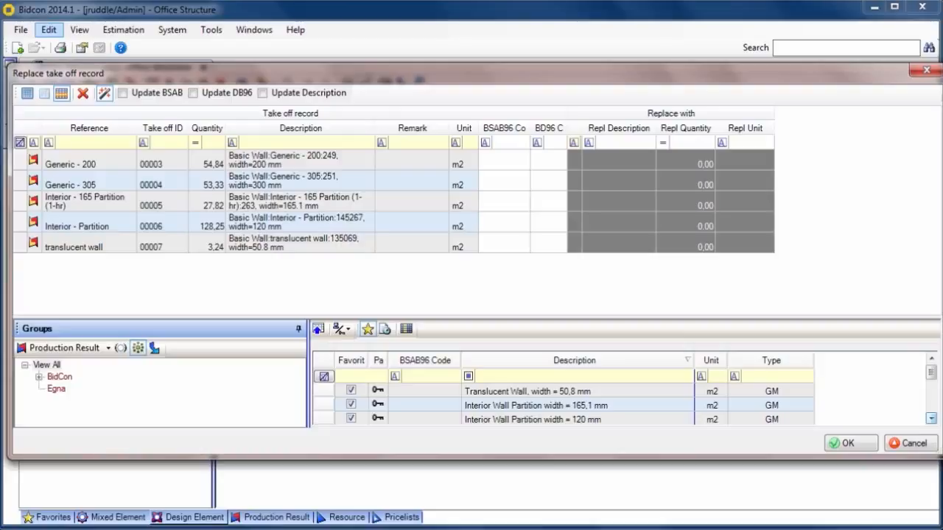
Replace the Generic - 200 take-off record with the production result "Generic Wall Concrete, width = 200 mm".
left_click(367, 329)
scroll(575, 405, "down", 3)
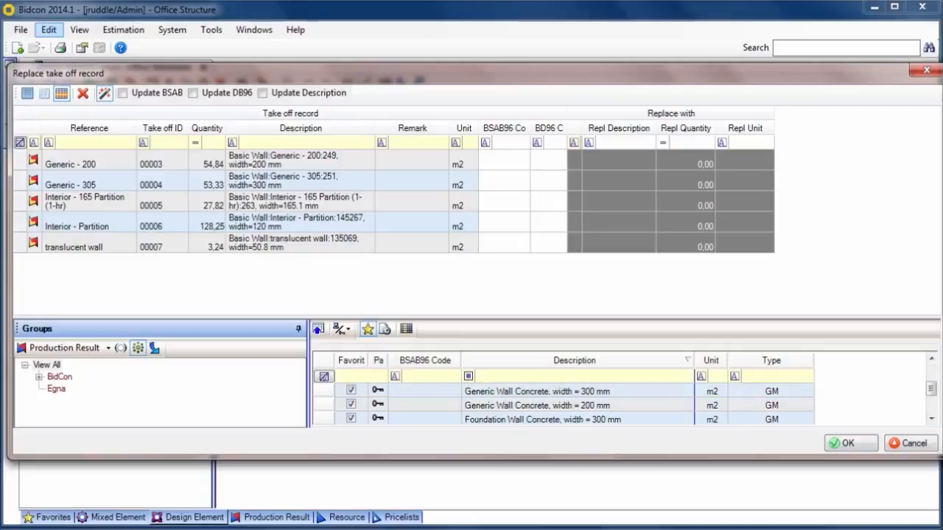
left_click(545, 406)
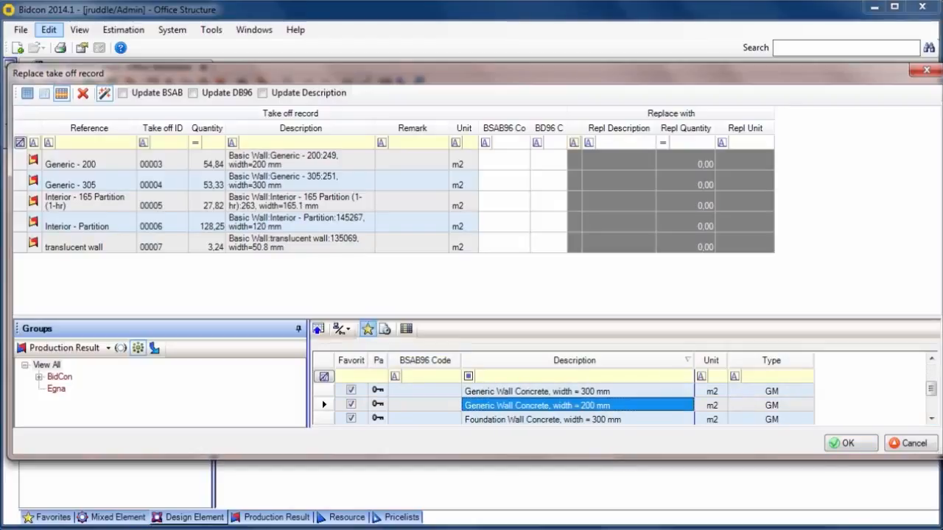
left_click(319, 329)
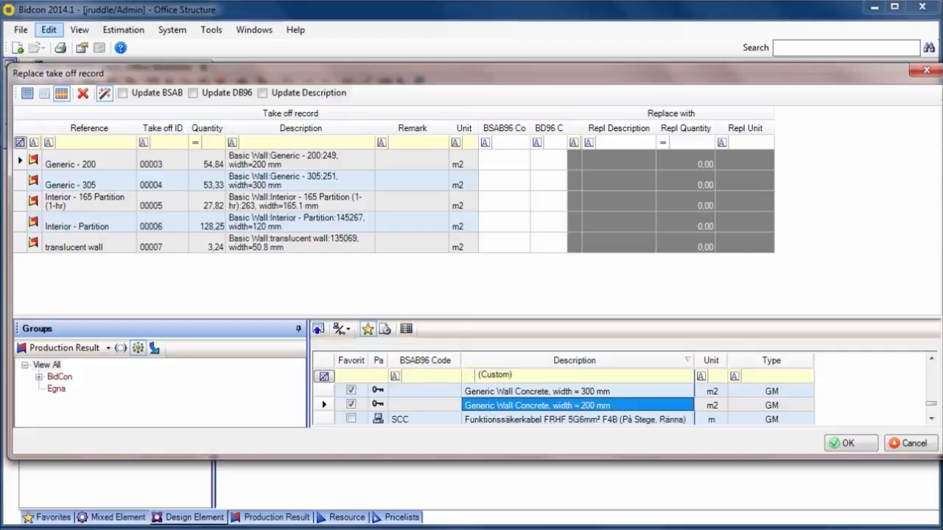
left_click(21, 160)
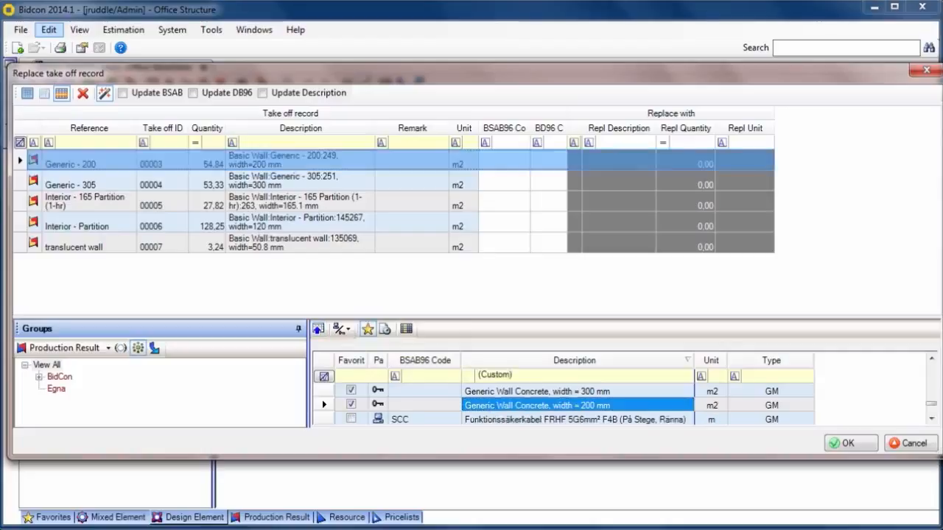
left_click(319, 329)
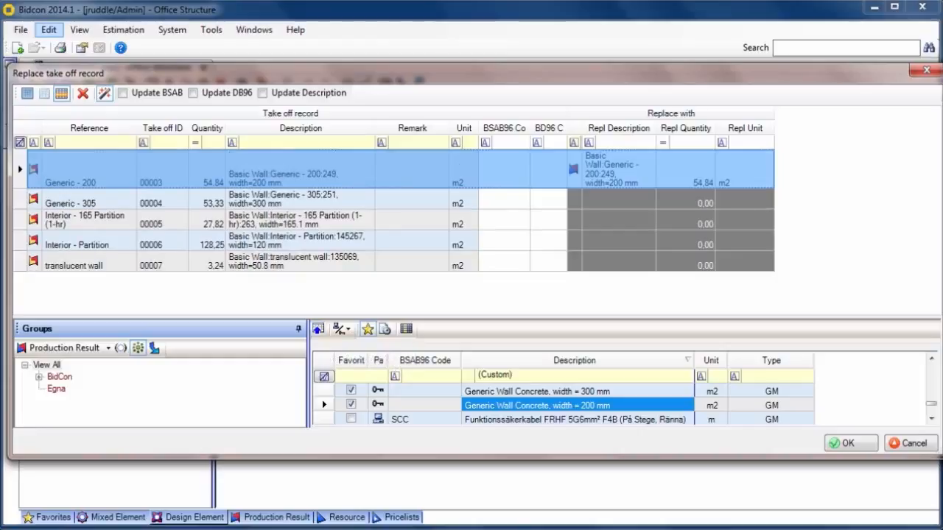
Replace the Generic - 305 take-off record with the production result "Generic Wall Concrete, width = 300 mm".
left_click(20, 200)
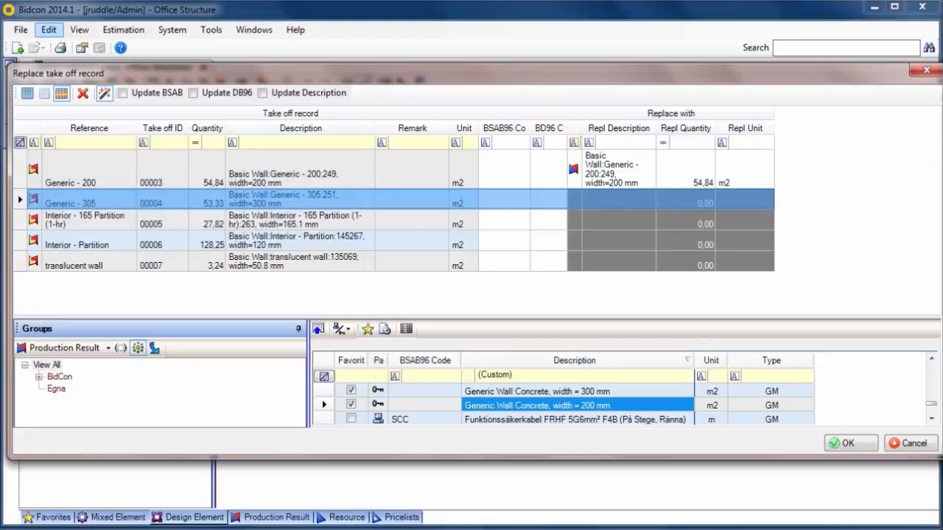
left_click(536, 391)
left_click(318, 329)
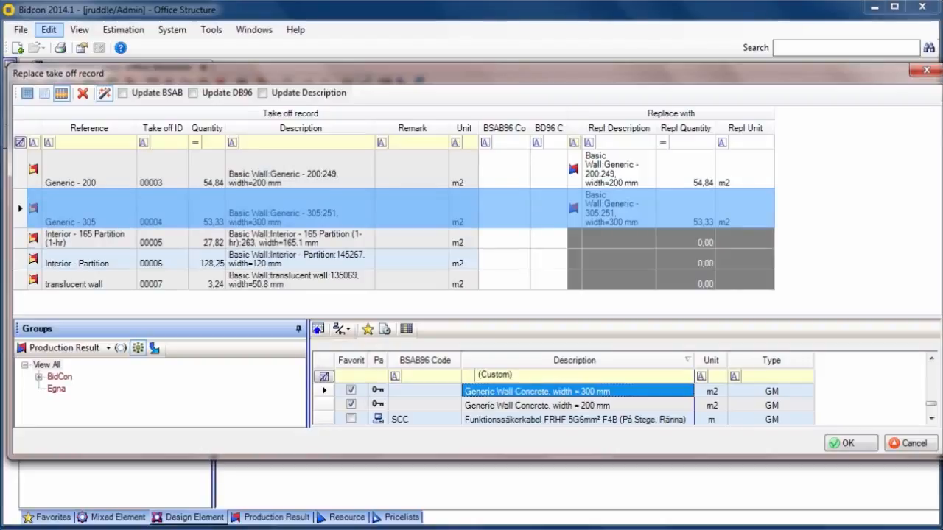
Replace the Interior - 165 Partition (1-hr) take-off record with the favourite "Interior Wall Partition width = 165,1 mm".
left_click(295, 239)
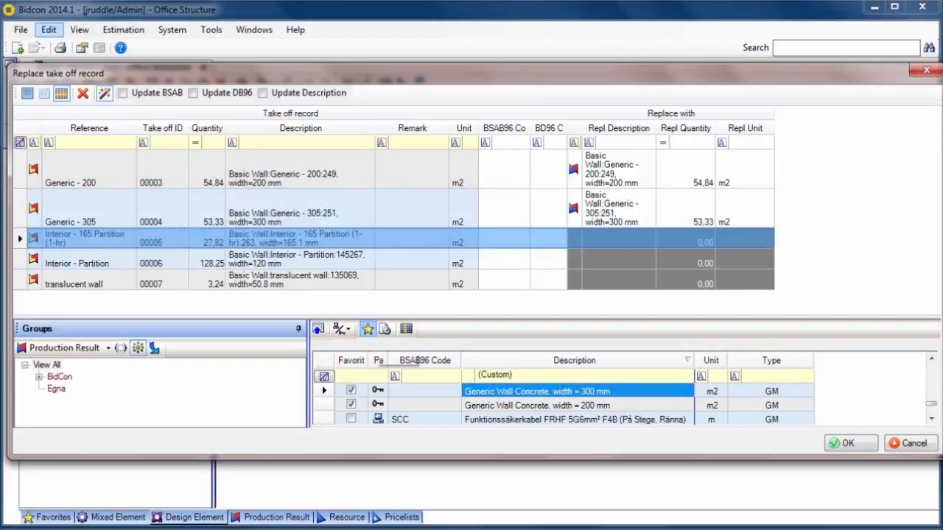
left_click(368, 328)
scroll(564, 402, "down", 3)
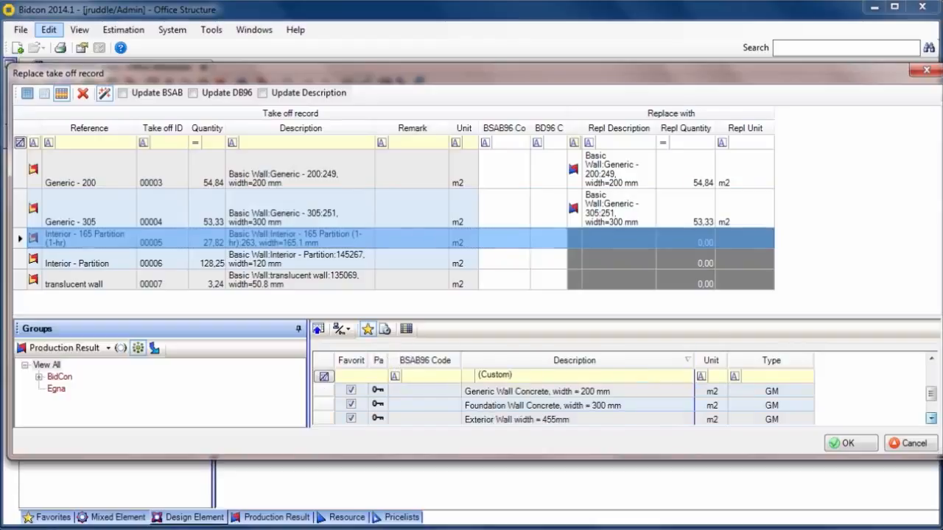
scroll(931, 359, "up", 4)
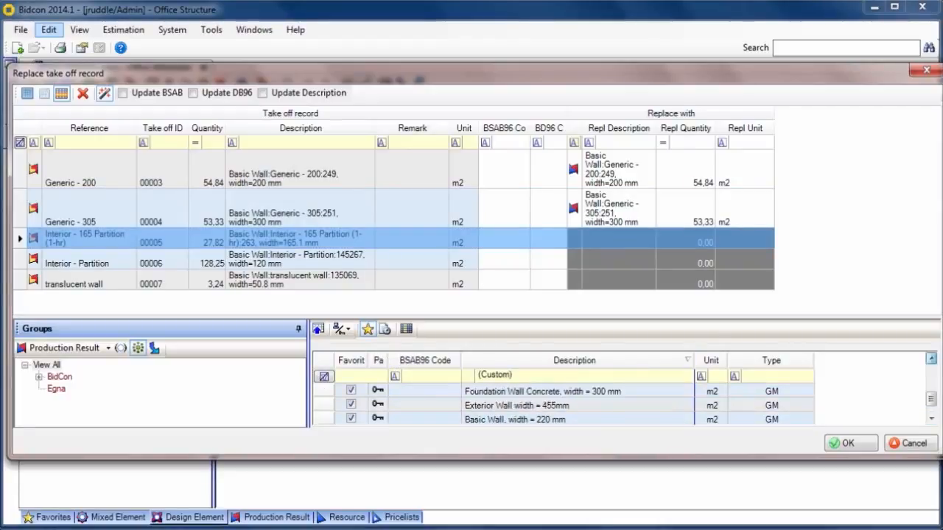
left_click(931, 359)
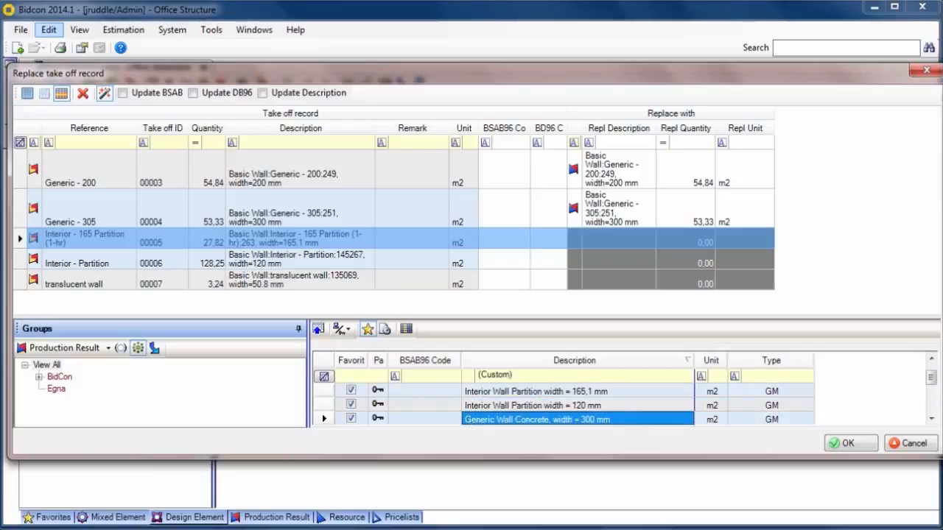
left_click(537, 392)
left_click(318, 329)
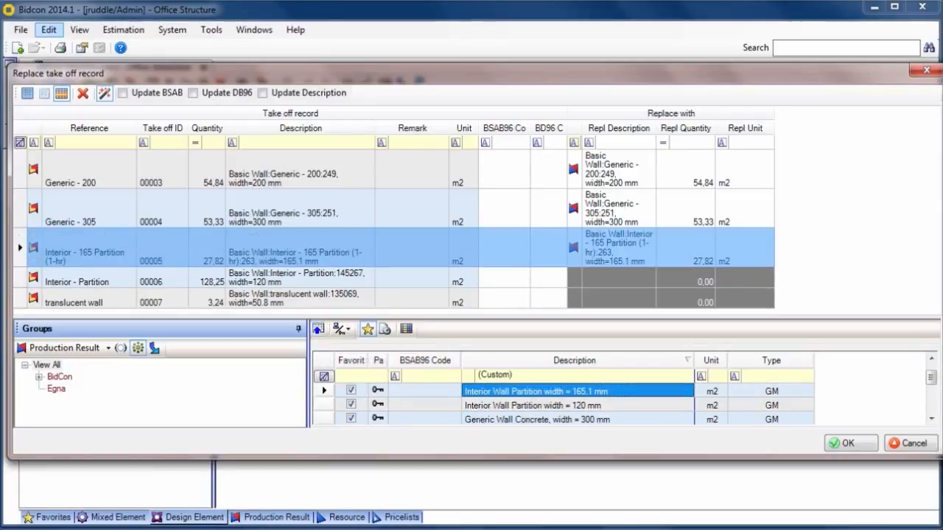
Replace the Interior - Partition take-off record with the production result "Interior Wall Partition width = 120 mm".
left_click(294, 279)
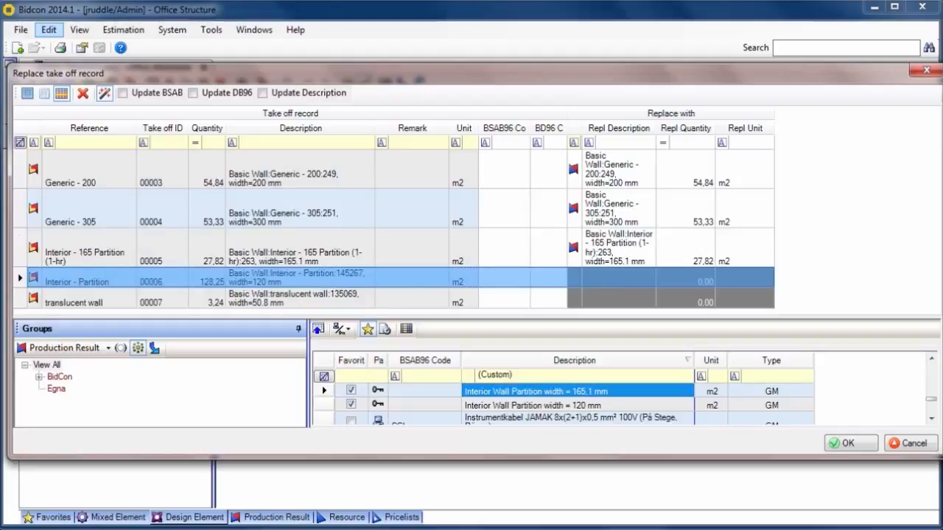
left_click(536, 406)
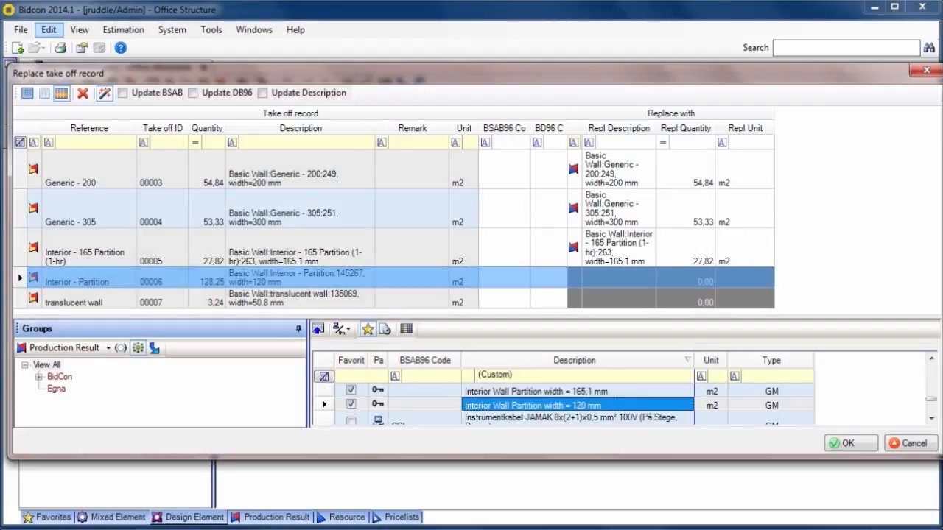
left_click(319, 329)
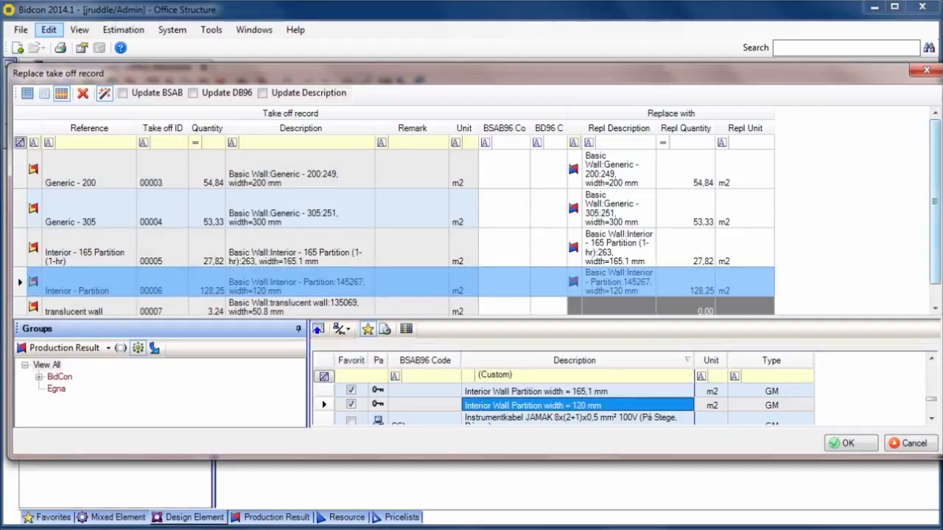
Replace the translucent wall take-off record with the favourite "Translucent Wall, width = 50,8 mm" and apply all the replacements.
left_click(301, 268)
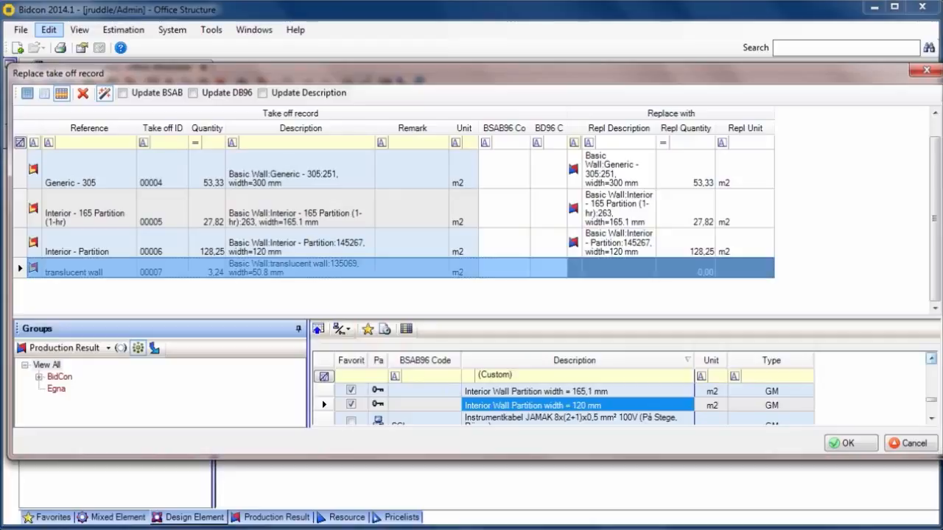
left_click(932, 359)
left_click(931, 358)
left_click(367, 329)
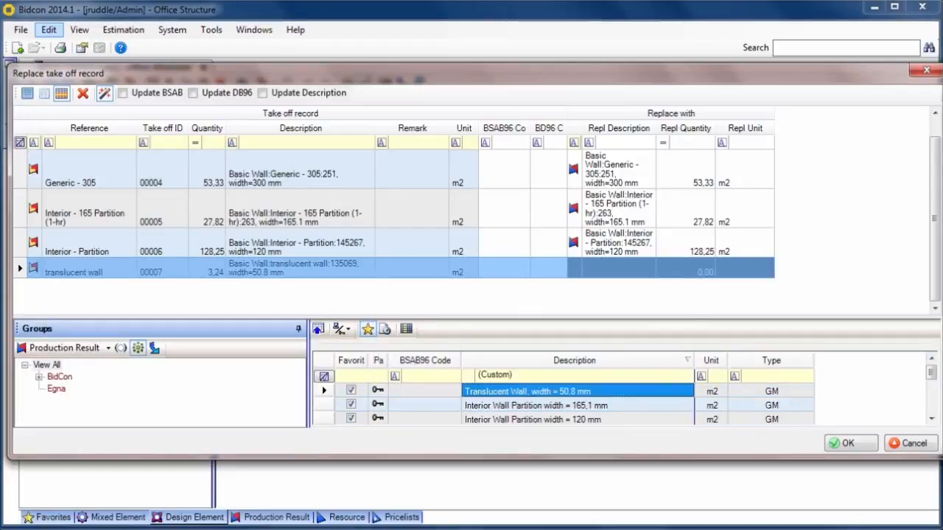
left_click(318, 329)
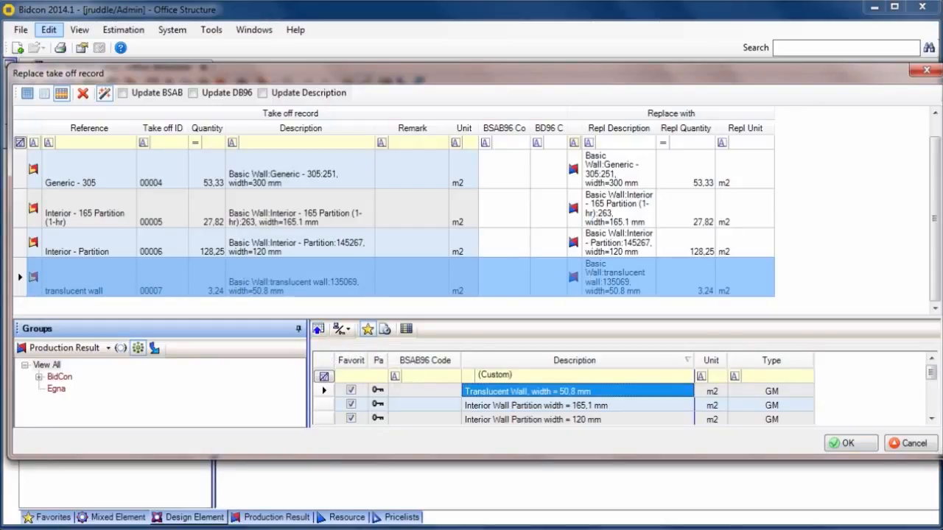
left_click_drag(942, 258, 519, 257)
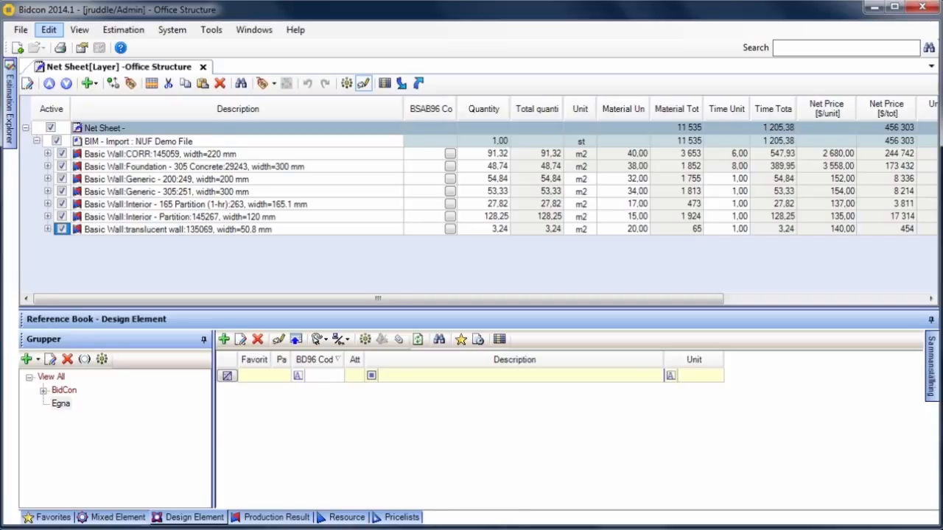
Bring the BIM viewer window back up and enlarge it so the element tree and 3D model are readable.
mouse_move(347, 529)
left_click(426, 494)
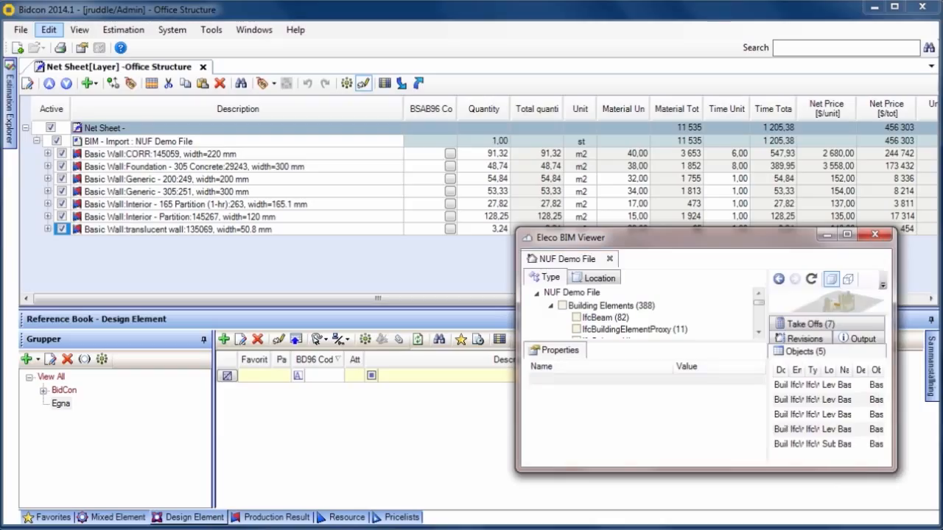
left_click_drag(517, 354, 371, 354)
left_click_drag(589, 228, 589, 164)
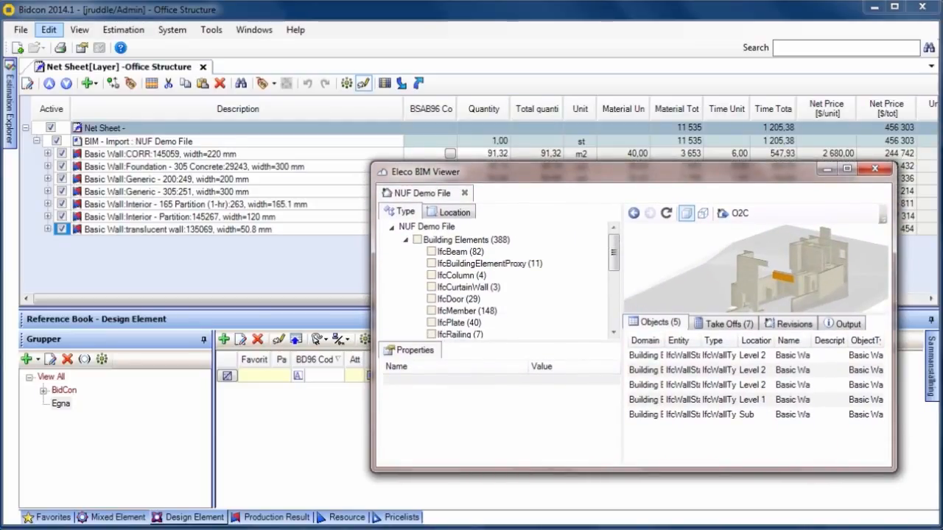
Export the priced net sheet to the linked BIM model and confirm the export.
left_click(419, 83)
left_click(419, 83)
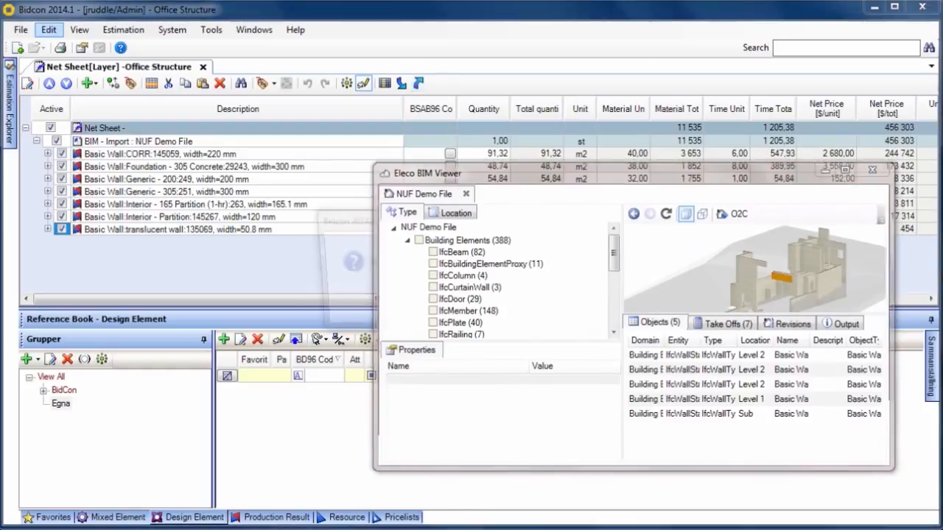
key("Return")
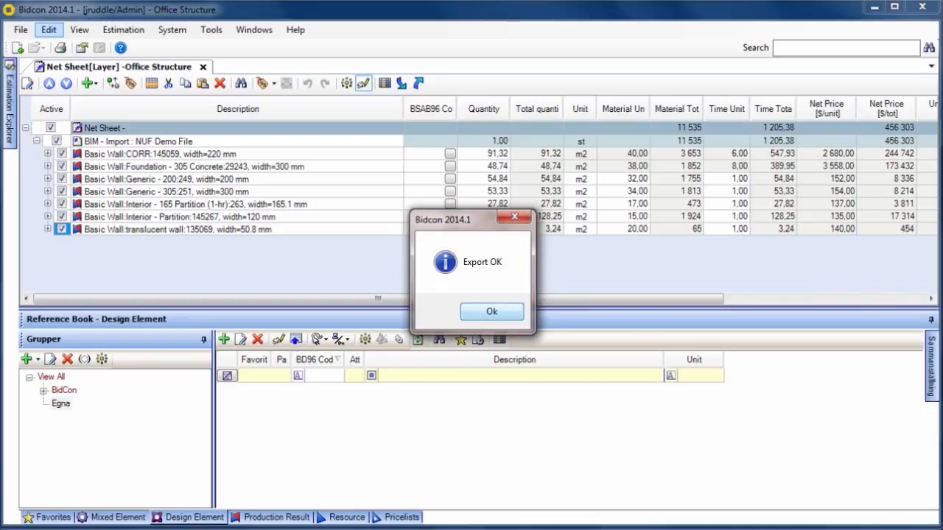
key("Return")
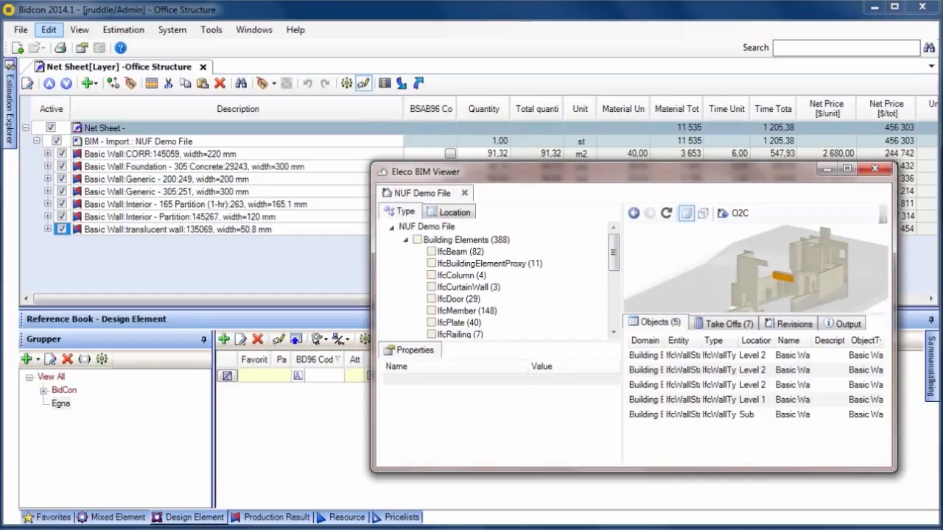
Enlarge the BIM viewer window further, refresh the model, and view the whole building from the side, close up.
left_click_drag(371, 163, 152, 52)
left_click(446, 102)
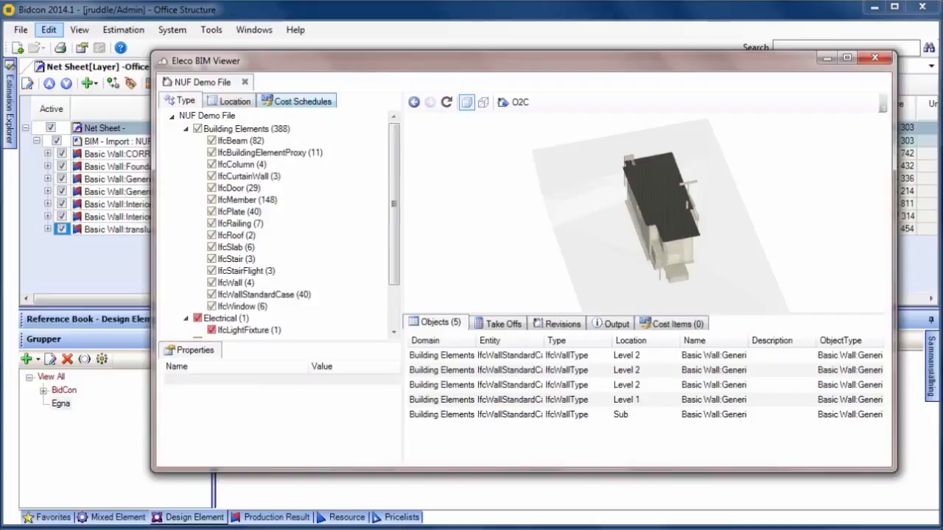
left_click_drag(659, 226, 781, 188)
scroll(659, 224, "up", 5)
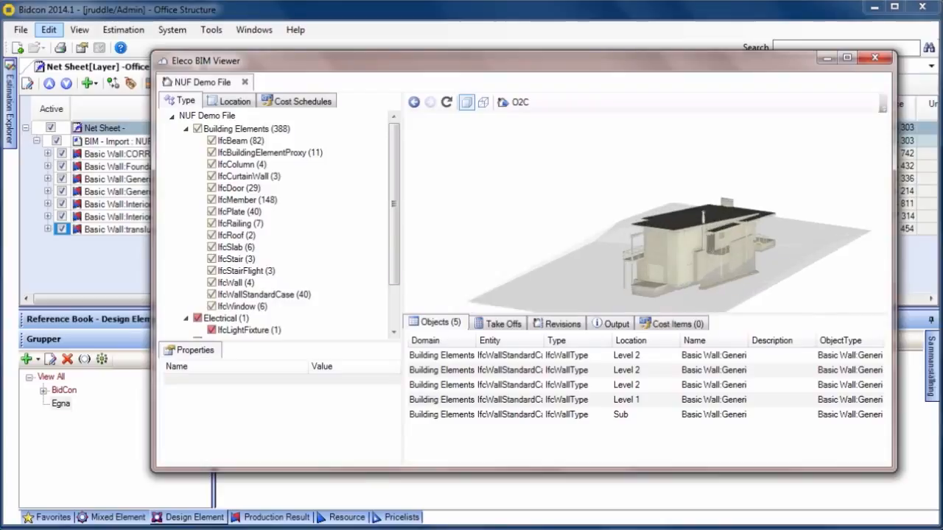
Show the cost items of the exported Office Structure cost schedule in the BIM viewer.
left_click(332, 100)
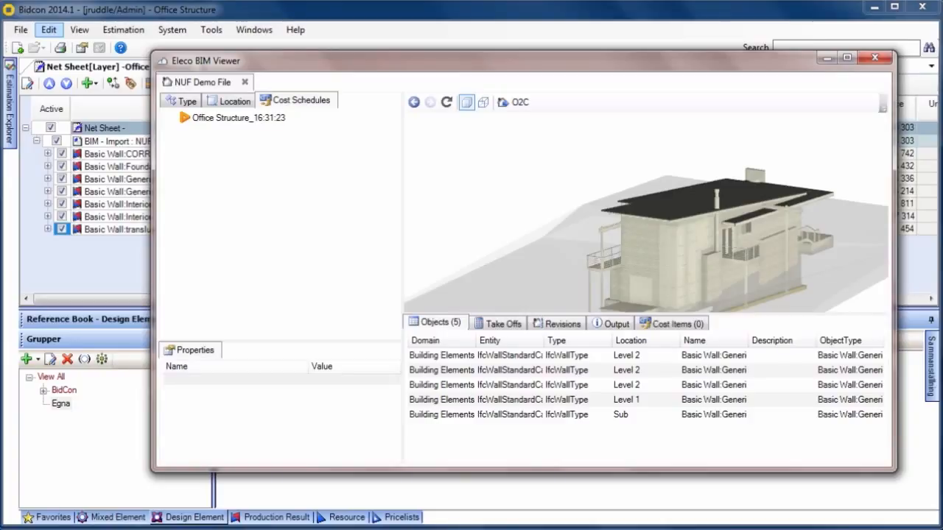
left_click(238, 118)
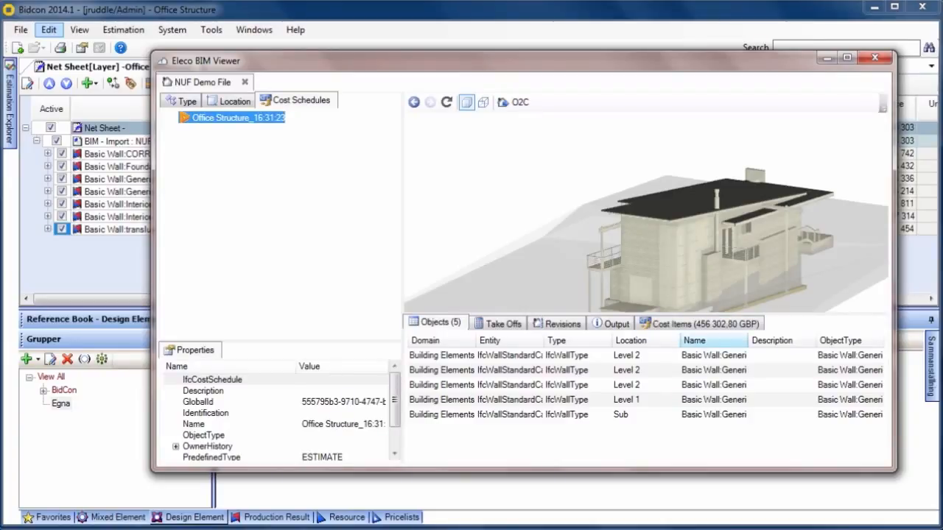
left_click(704, 323)
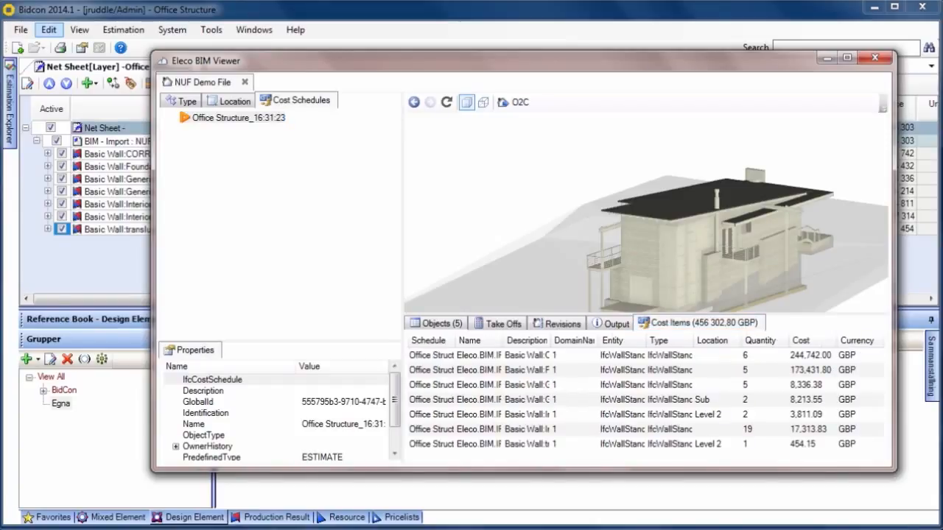